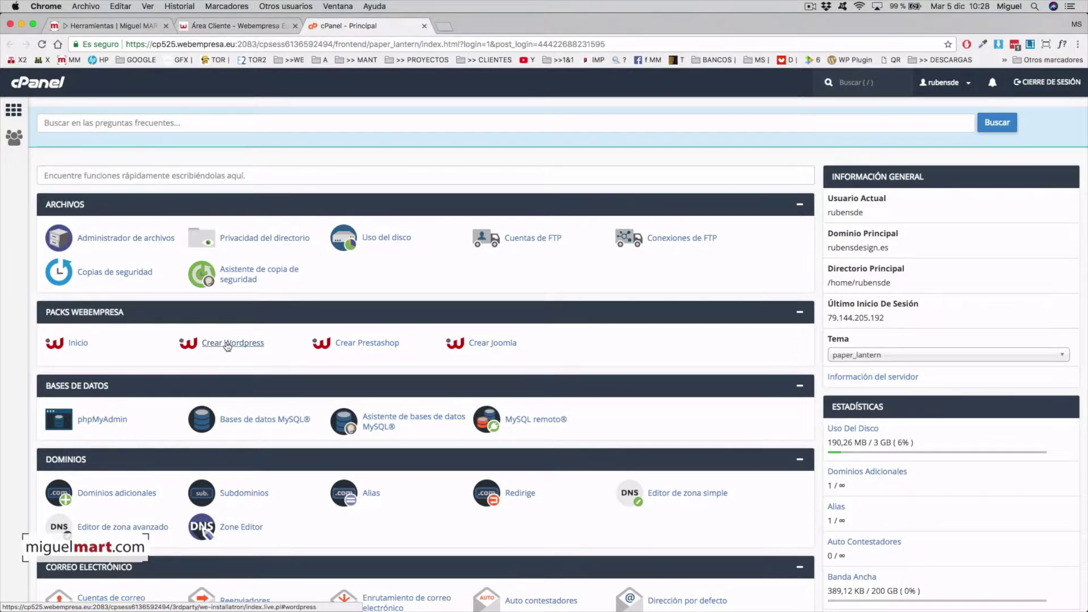
Open the Crear Wordpress packs catalogue and start installing the plain Pack Wordpress at the bottom.
click(227, 344)
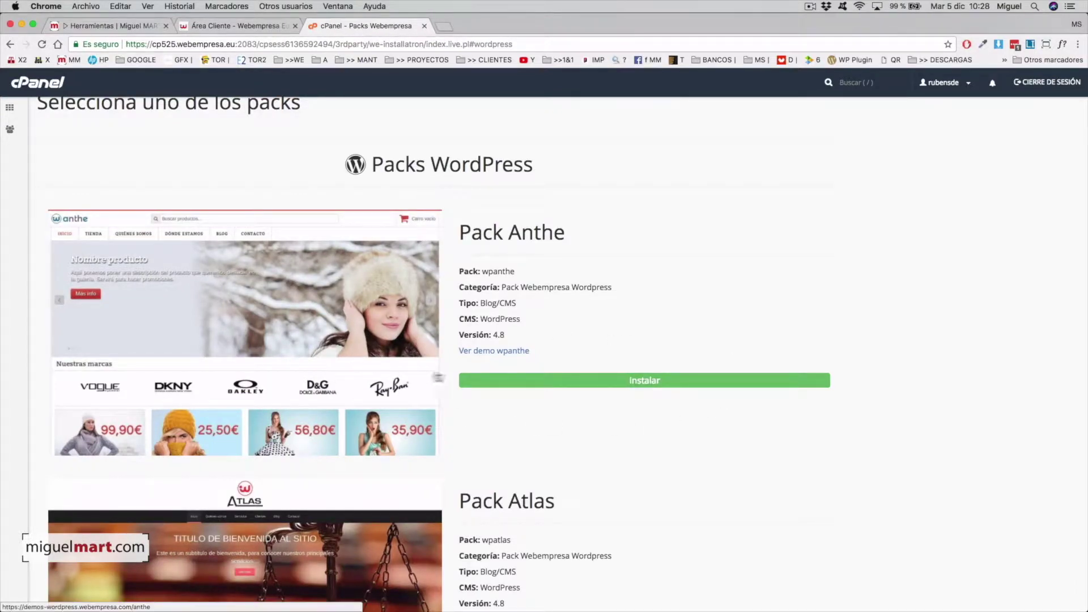
scroll(381, 397, down, 10)
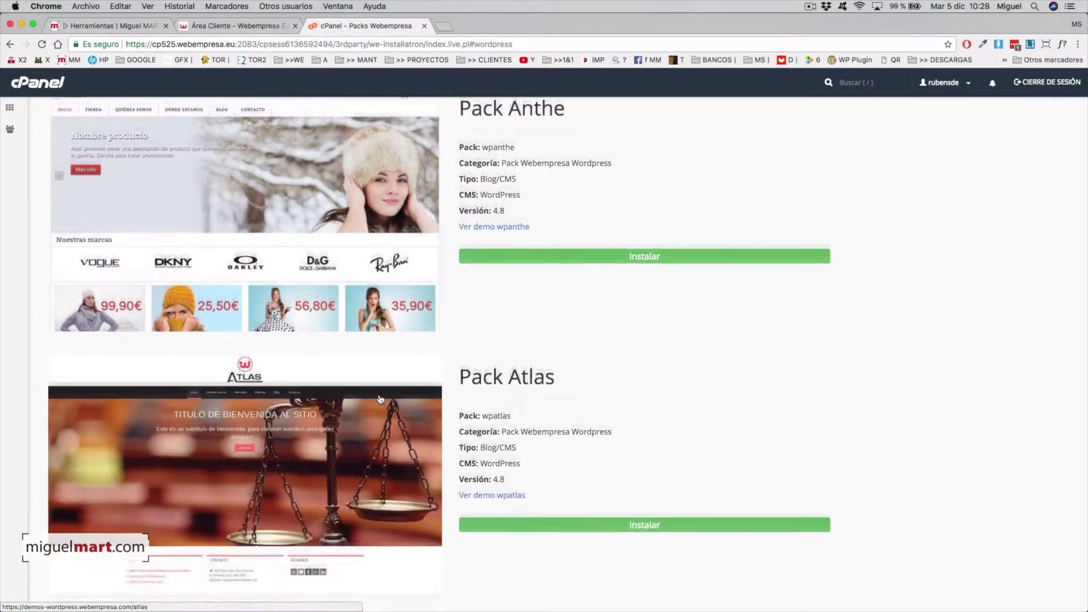
scroll(363, 441, down, 5)
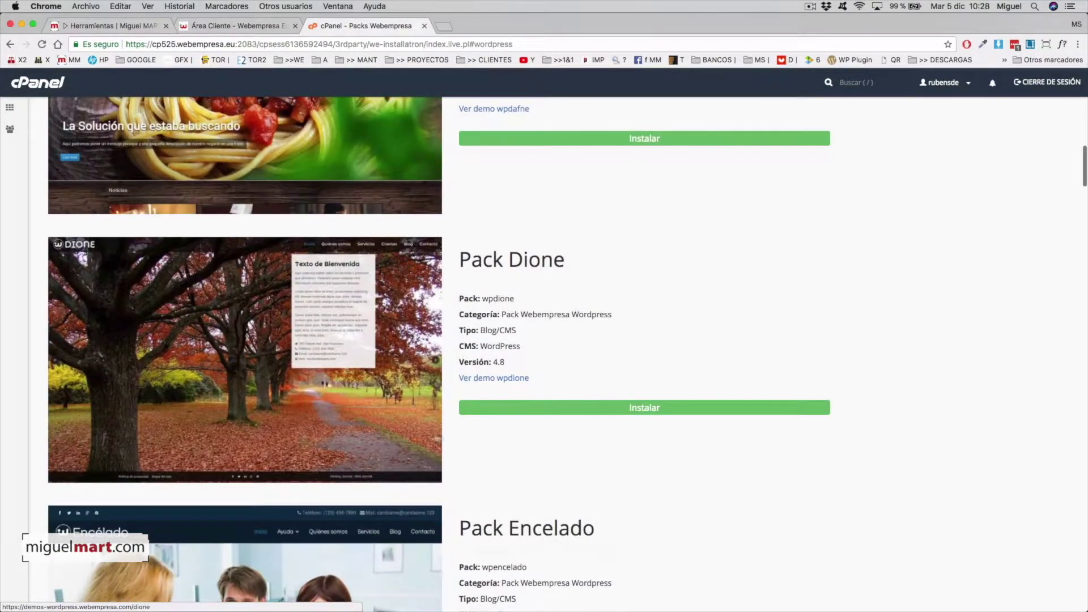
scroll(404, 444, down, 12)
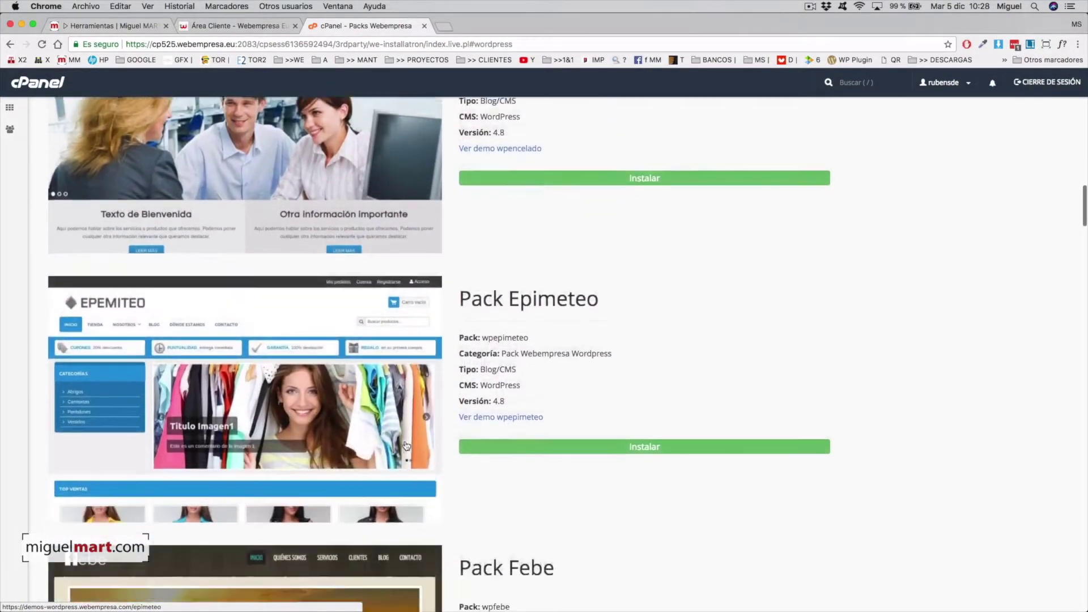
scroll(387, 418, down, 11)
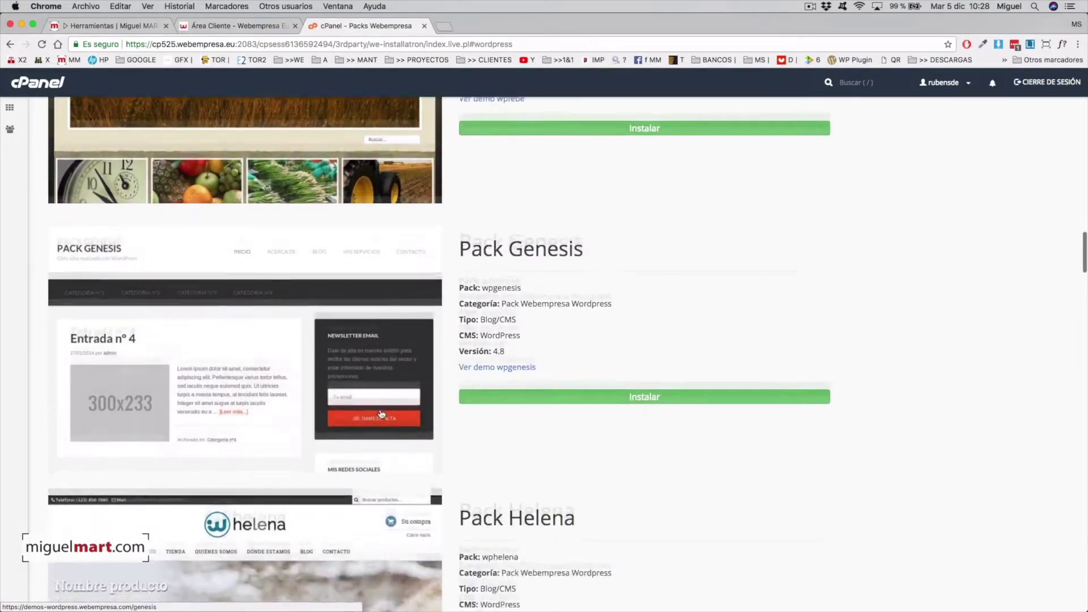
scroll(381, 415, down, 15)
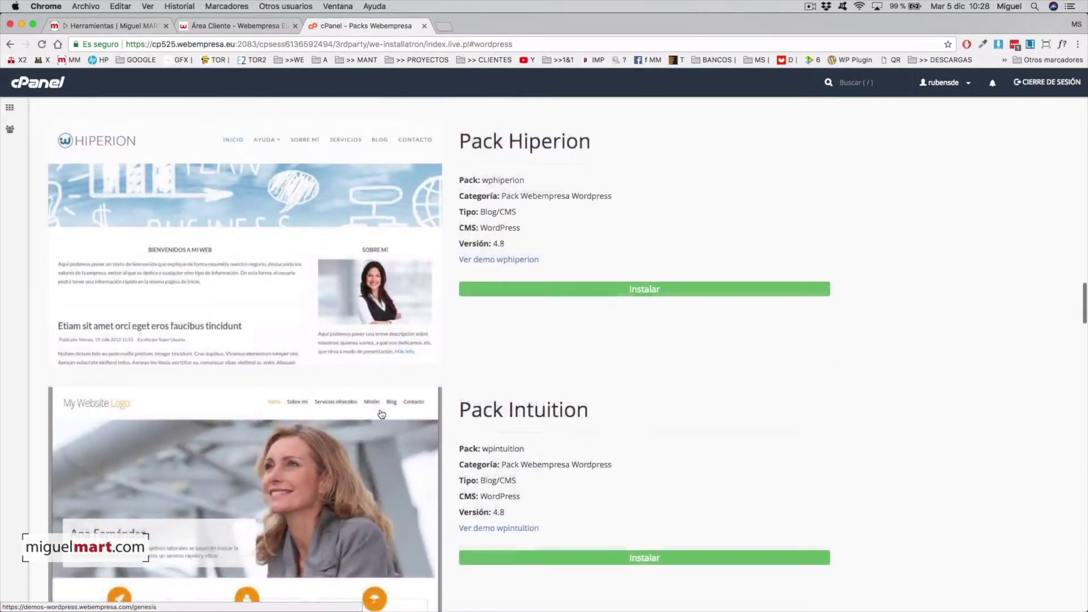
scroll(382, 414, down, 8)
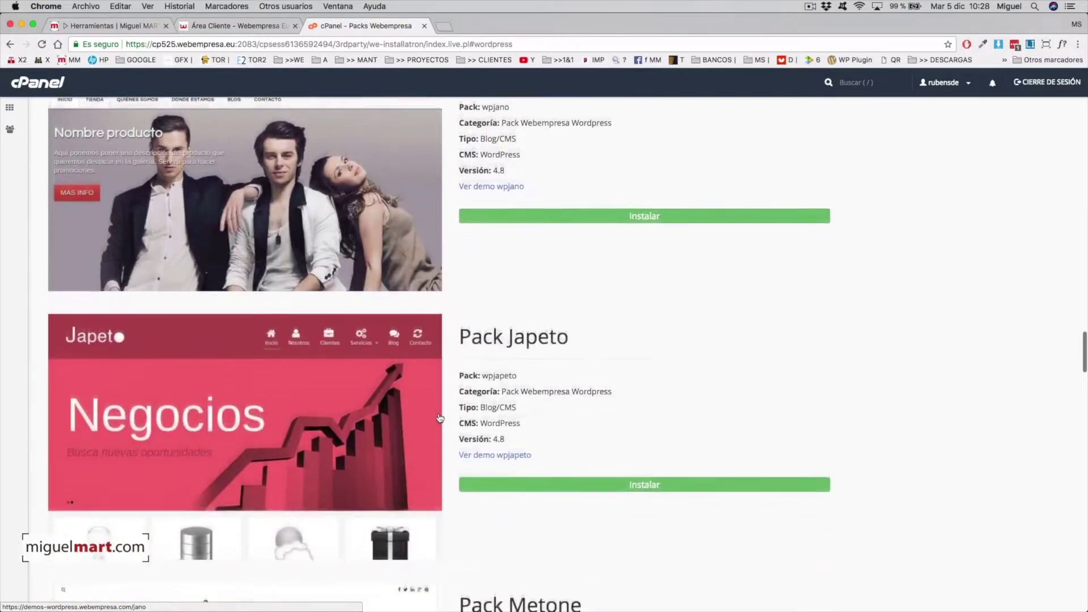
scroll(440, 418, down, 8)
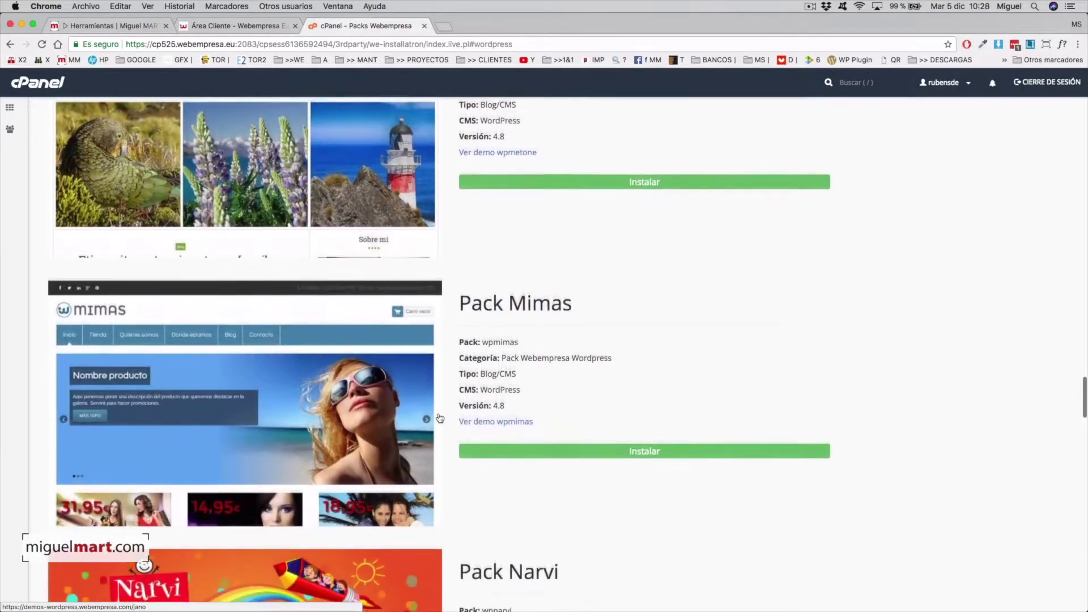
scroll(440, 418, down, 11)
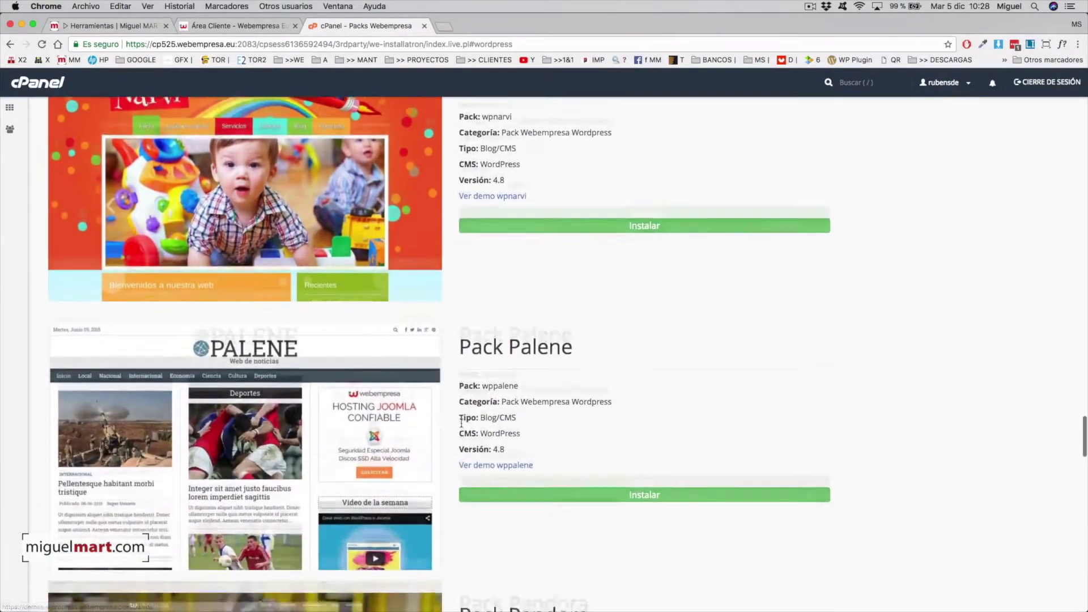
scroll(462, 423, down, 10)
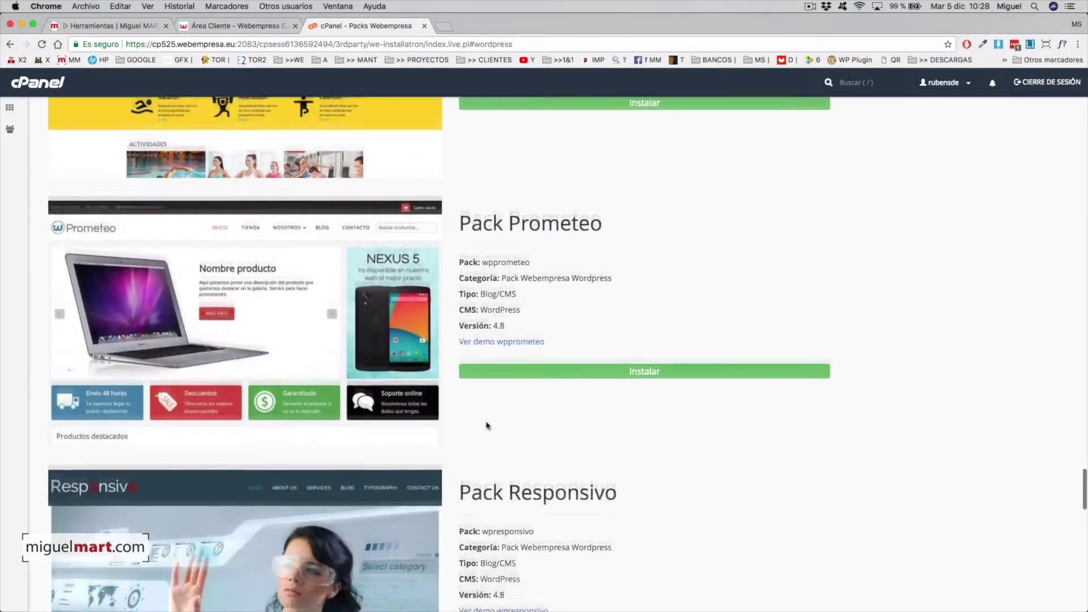
scroll(486, 421, down, 11)
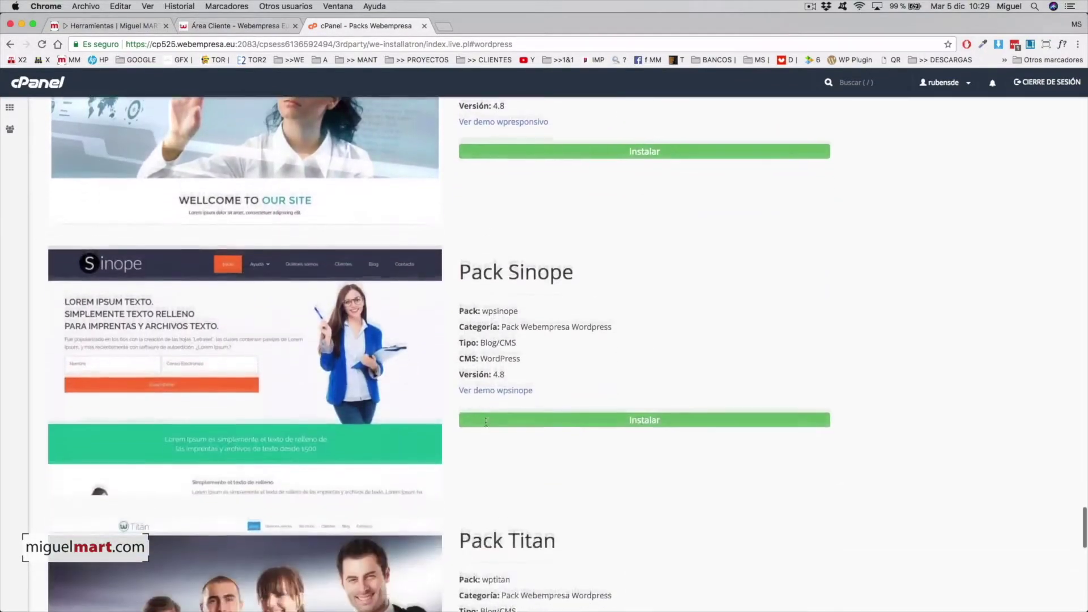
scroll(486, 424, down, 11)
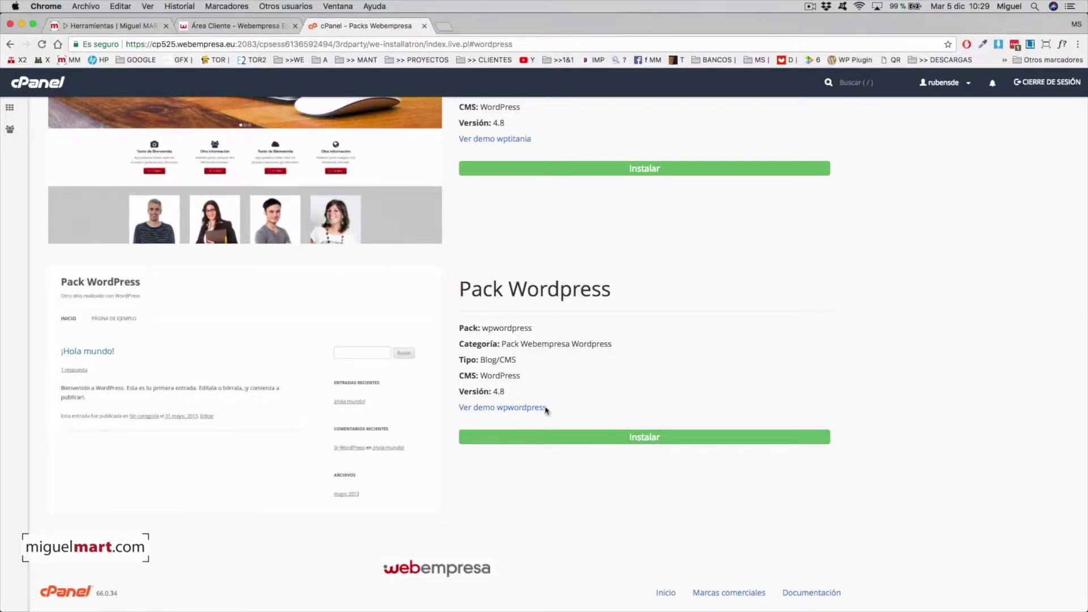
click(650, 442)
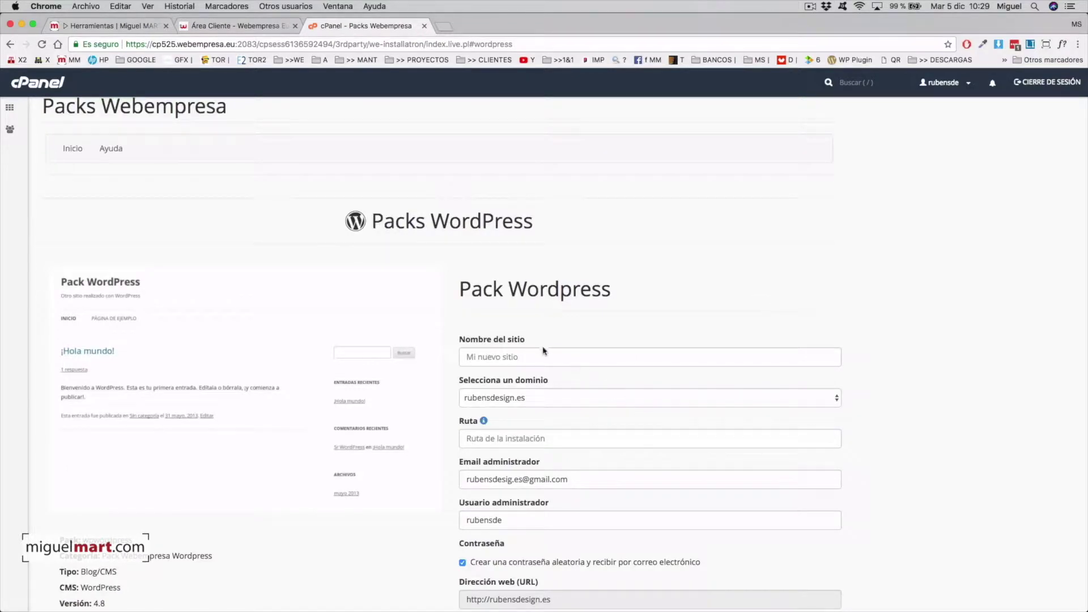
Enter site name TMP and installation path tmp in the Pack Wordpress form.
click(505, 357)
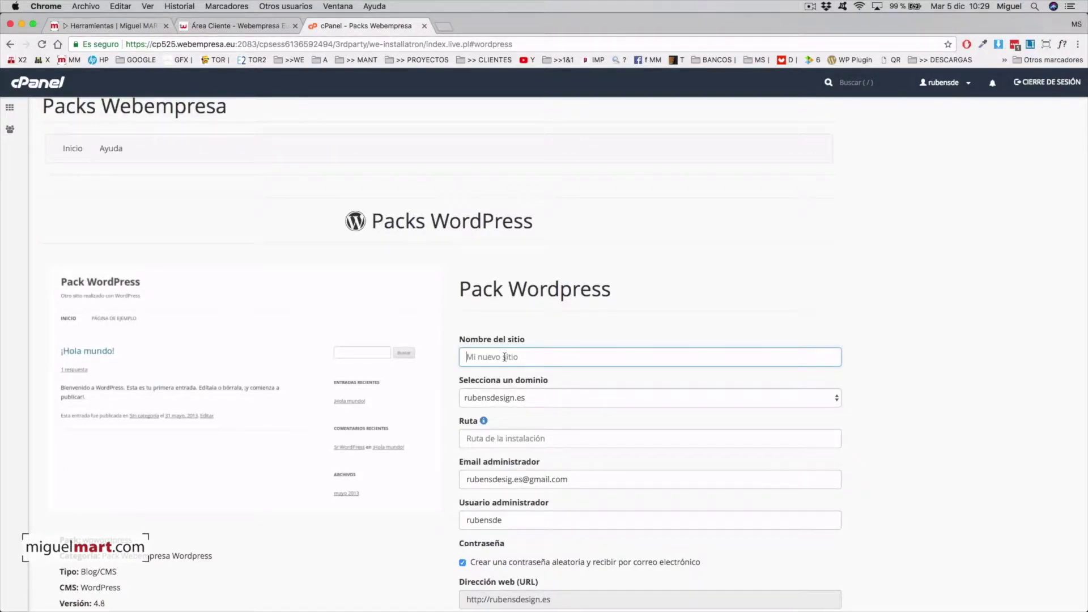
text(TMP)
scroll(567, 399, down, 3)
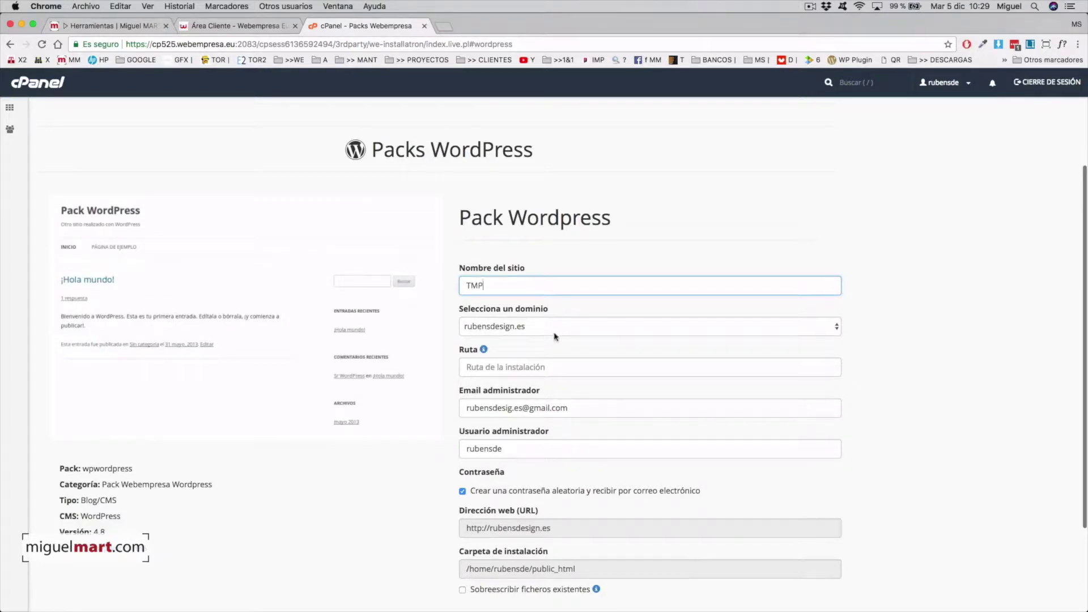
scroll(507, 354, down, 2)
click(498, 324)
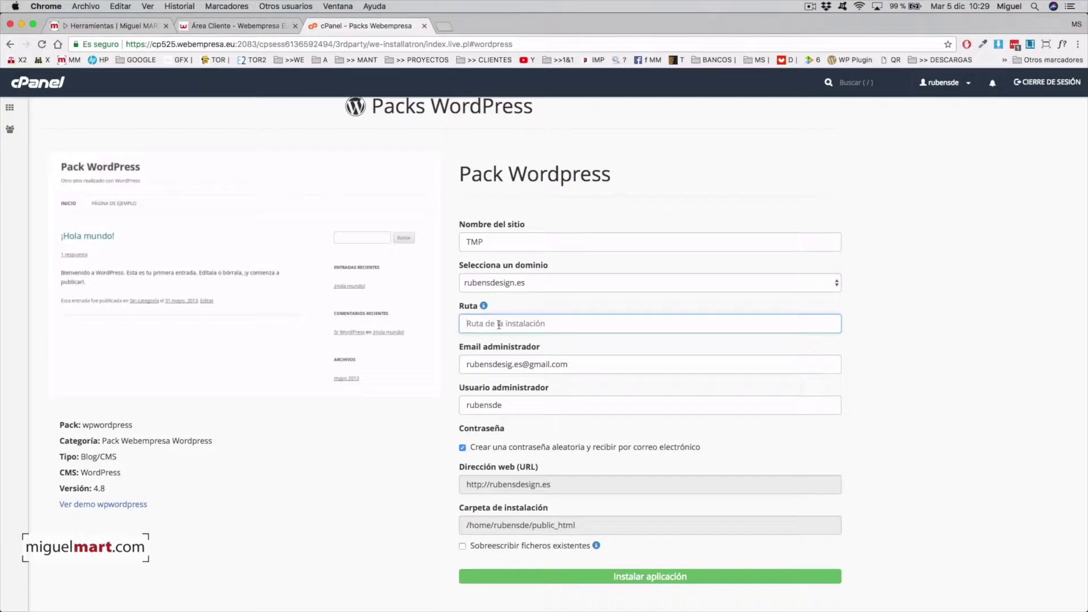
text(tmp)
scroll(540, 341, down, 3)
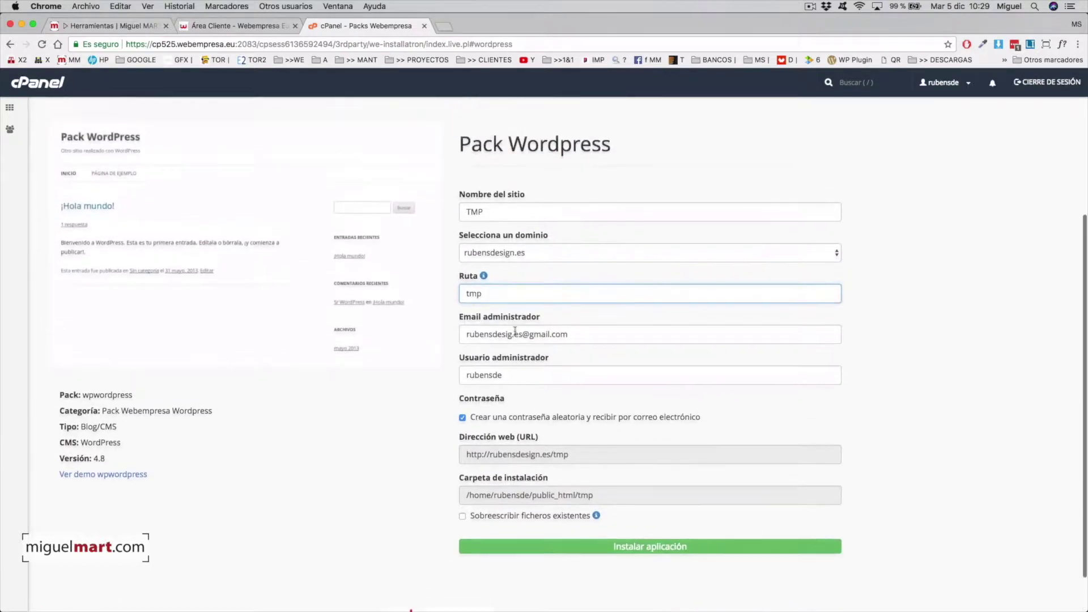
scroll(535, 395, down, 1)
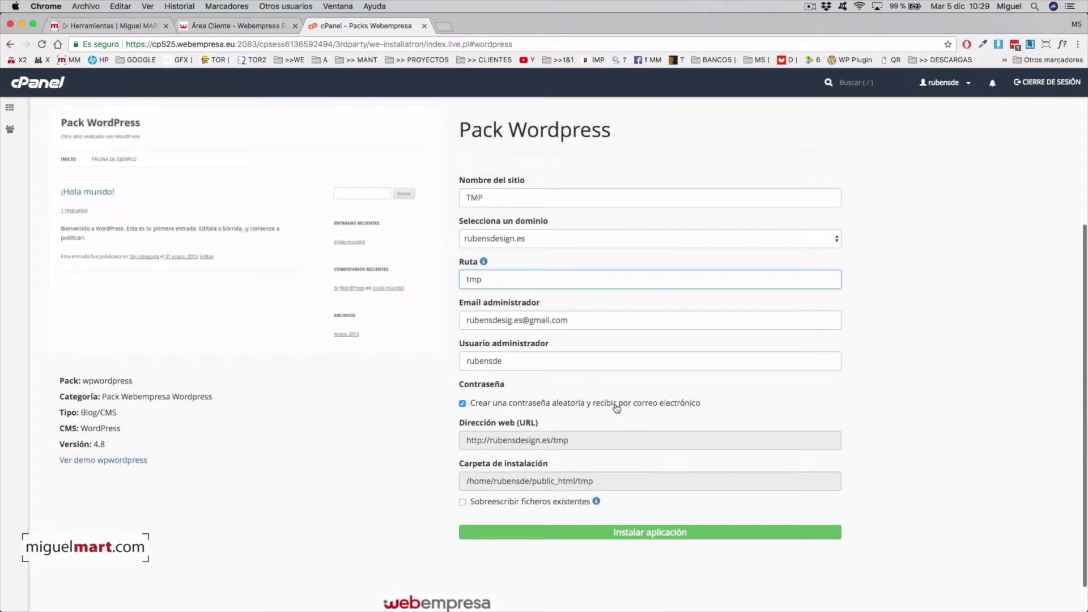
Set administrator user to admin, allow overwriting existing files, and launch the installation.
double_click(487, 359)
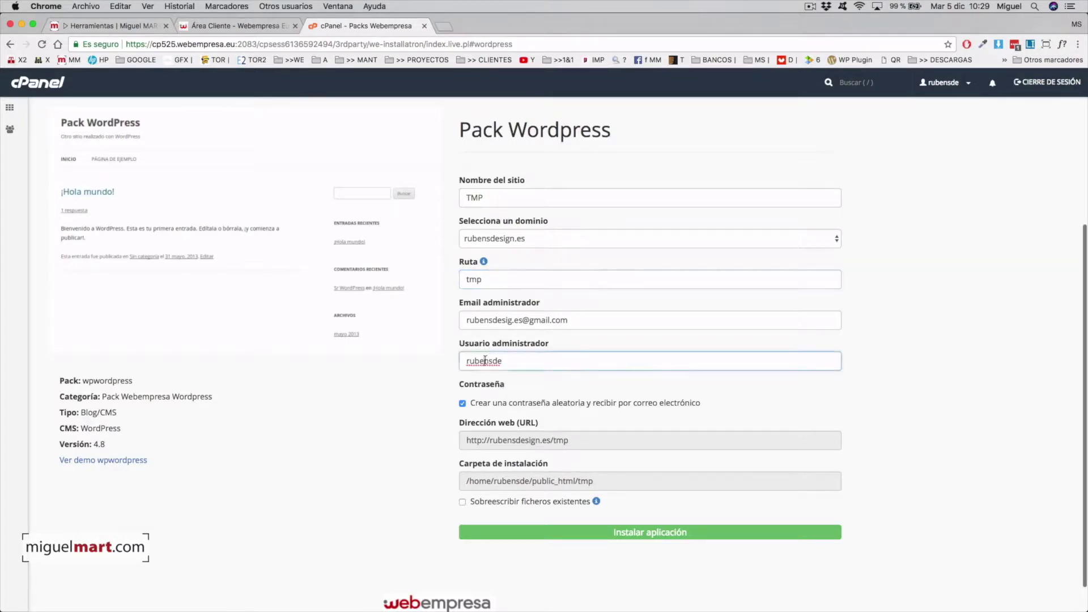
text(admin)
scroll(519, 429, down, 2)
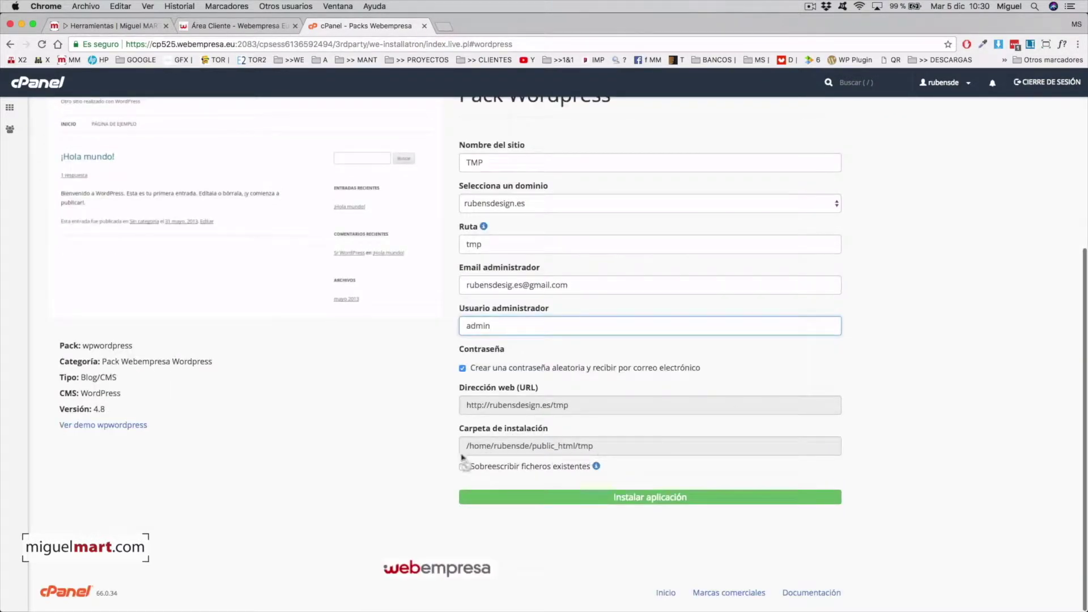
click(462, 468)
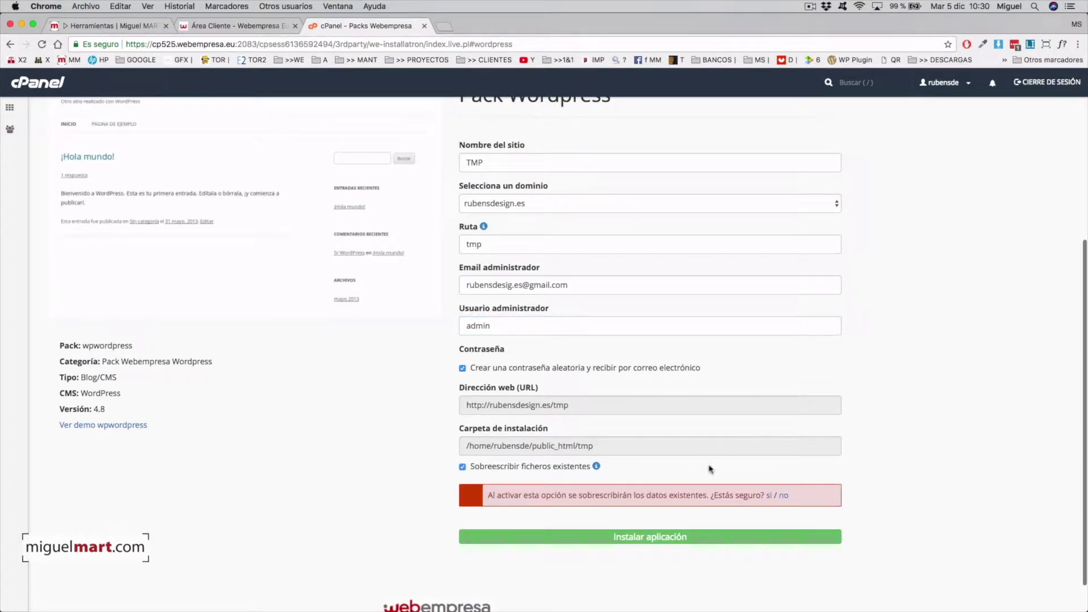
click(770, 497)
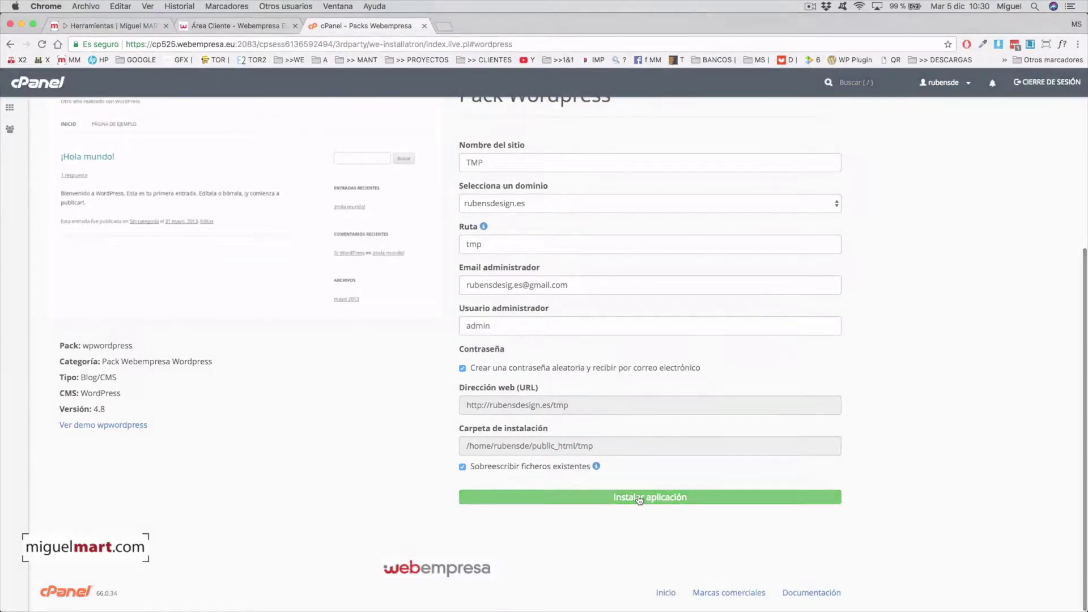
click(639, 498)
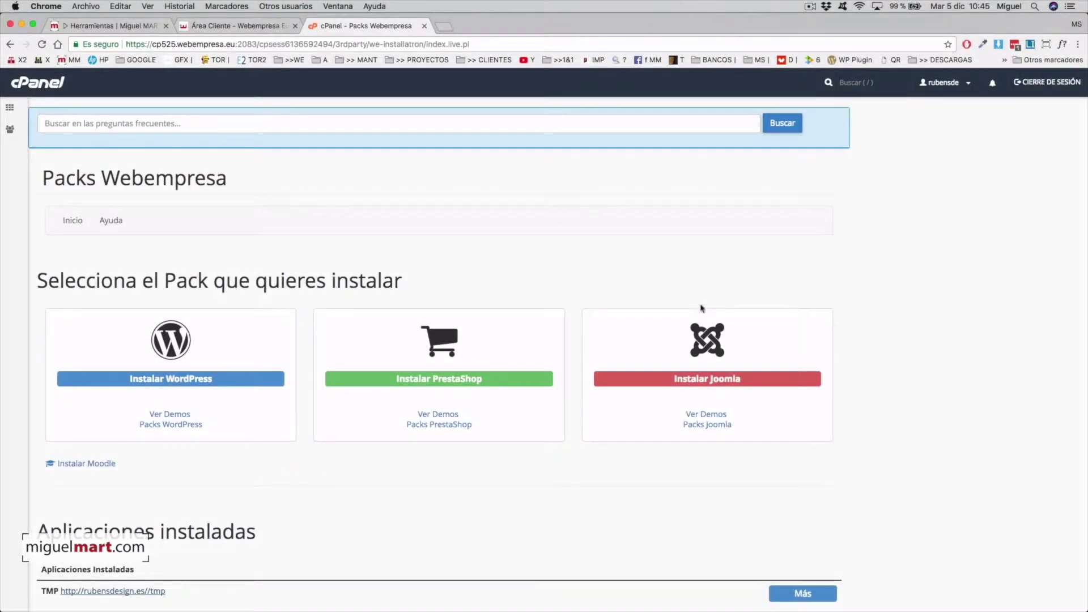
Open the installed TMP site at rubensdesign.es/tmp from Aplicaciones instaladas.
scroll(646, 408, down, 3)
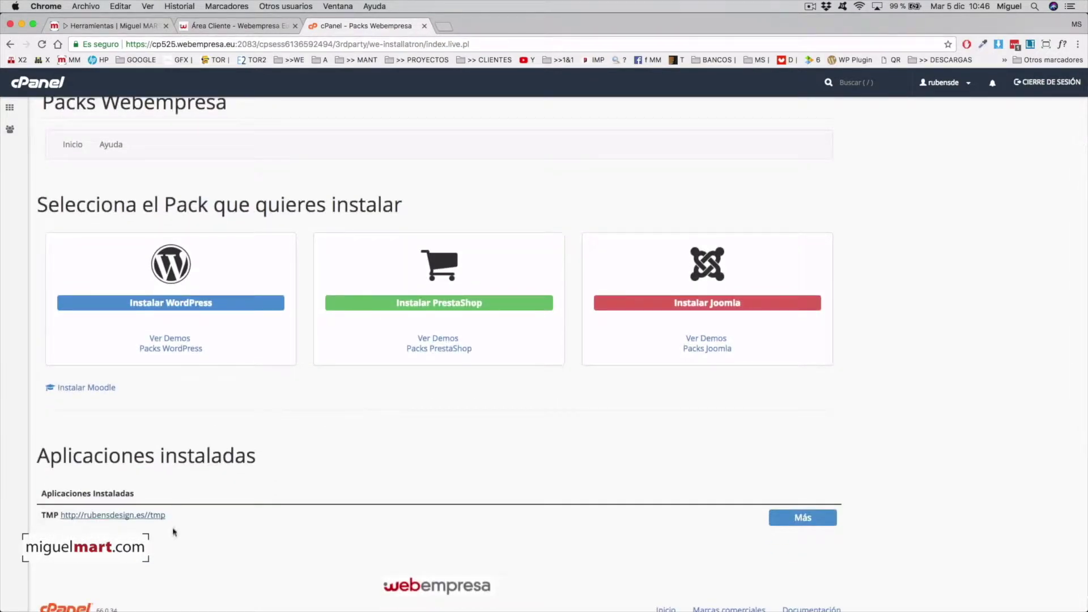
scroll(175, 530, down, 1)
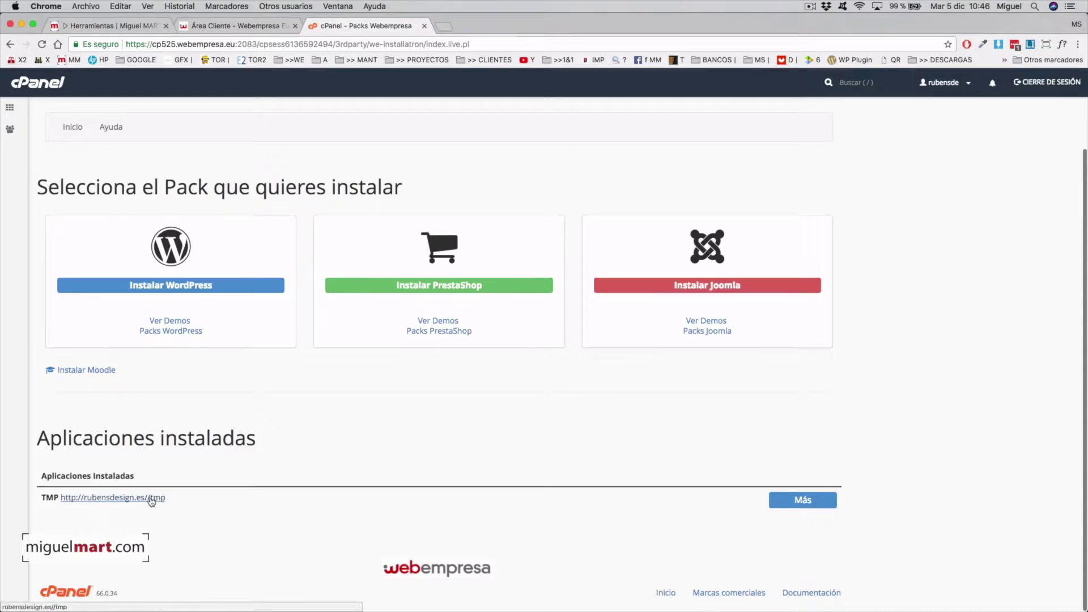
click(153, 499)
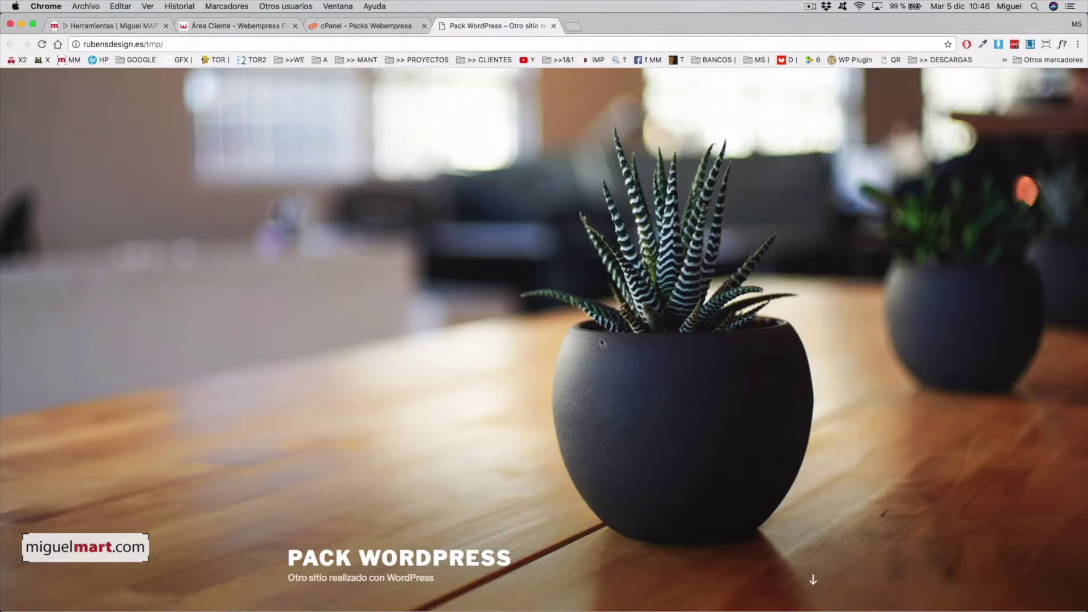
scroll(604, 347, down, 5)
Browse the PACK WORDPRESS home page and posts, then switch to the miguelmart.com Herramientas tab.
scroll(604, 347, down, 6)
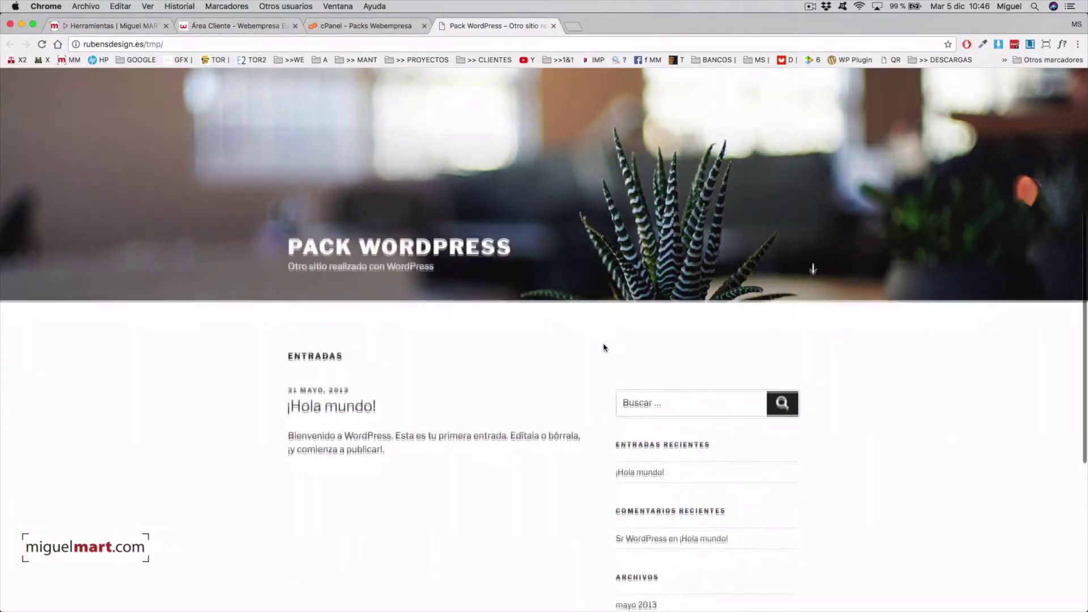
scroll(605, 347, up, 5)
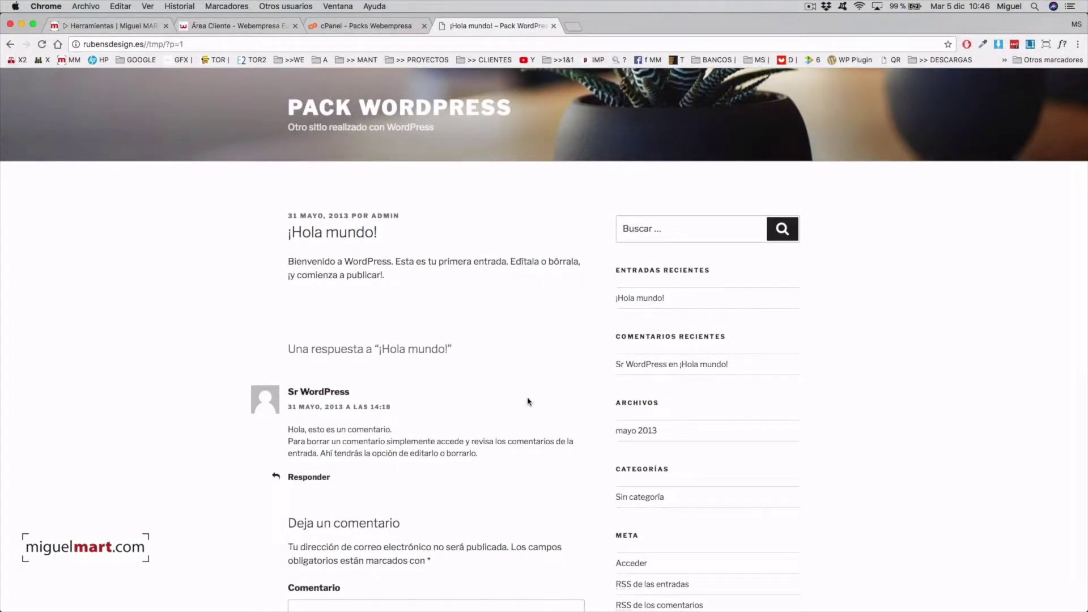
click(424, 110)
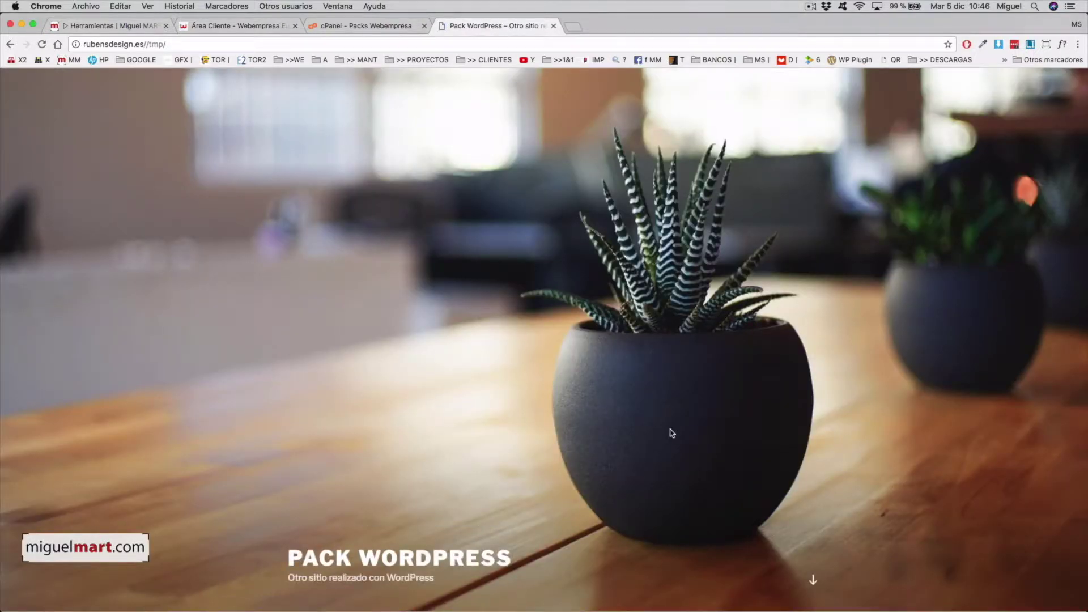
scroll(688, 439, down, 15)
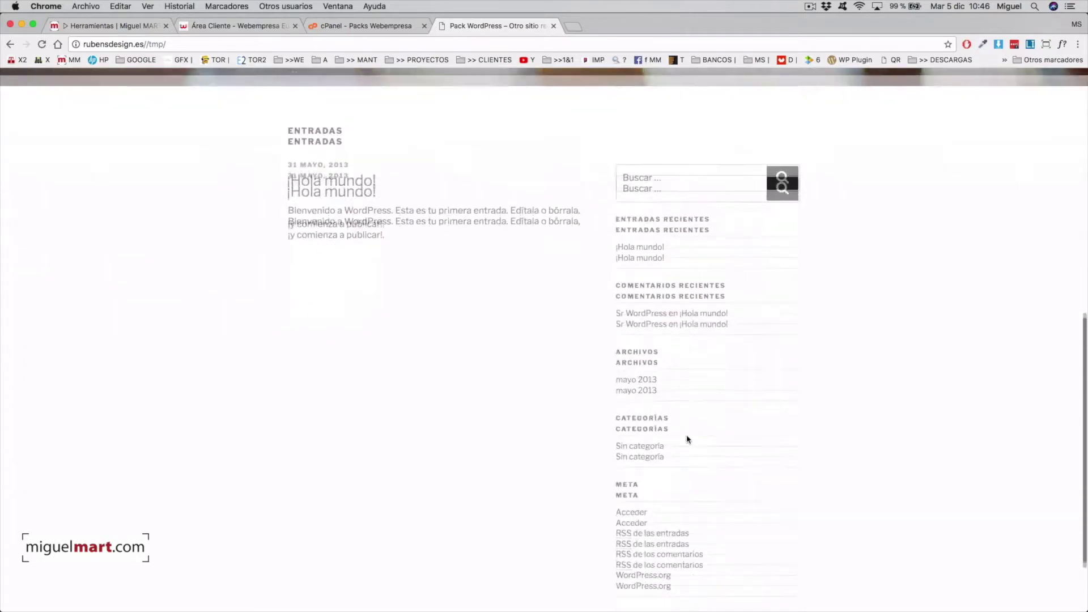
scroll(688, 439, up, 15)
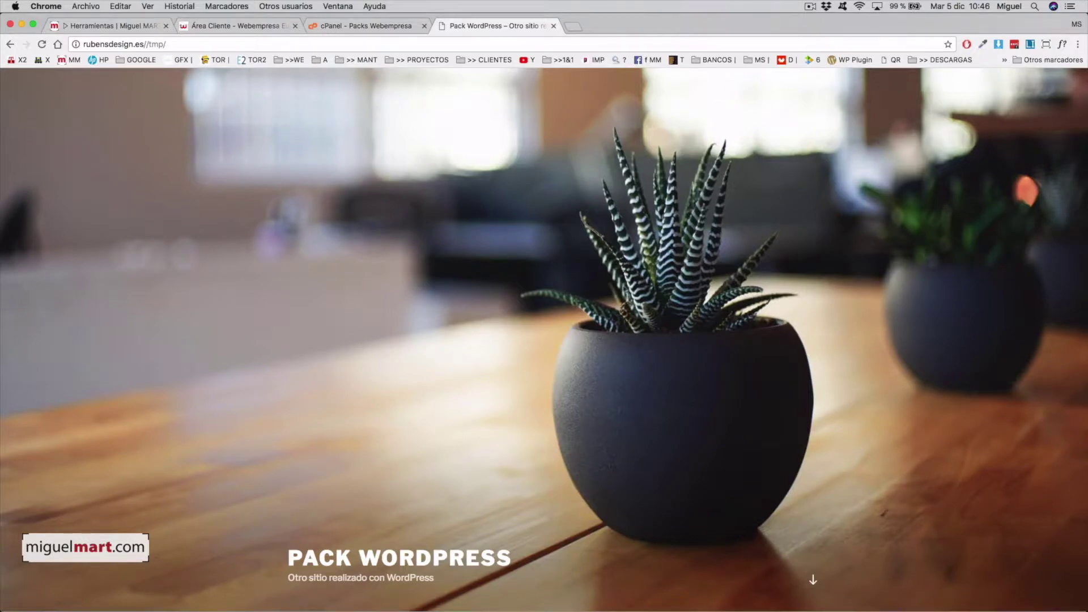
scroll(629, 287, down, 3)
scroll(628, 287, up, 3)
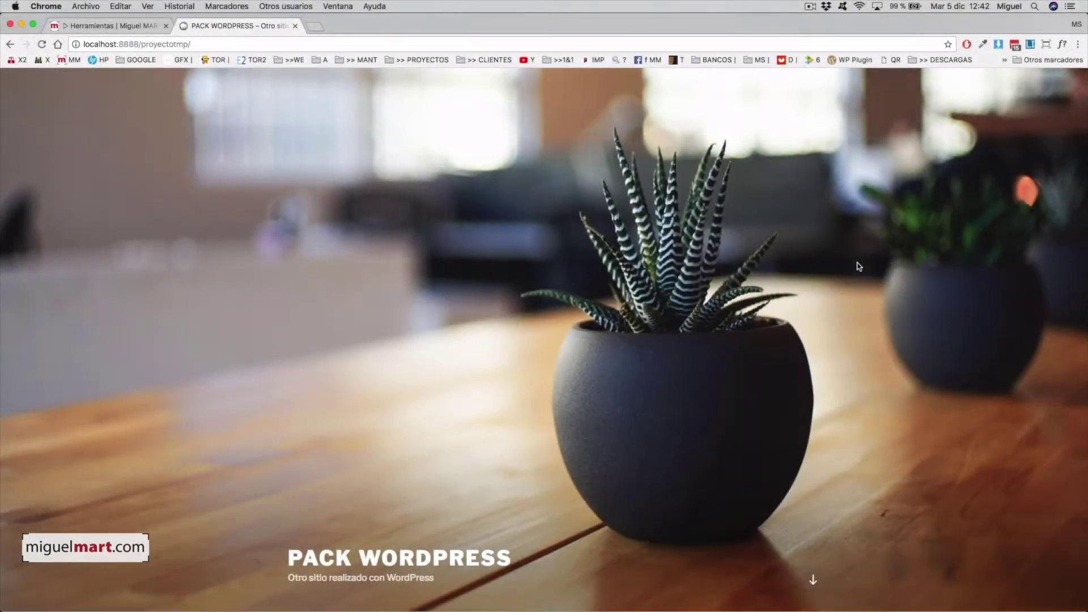
scroll(853, 264, down, 5)
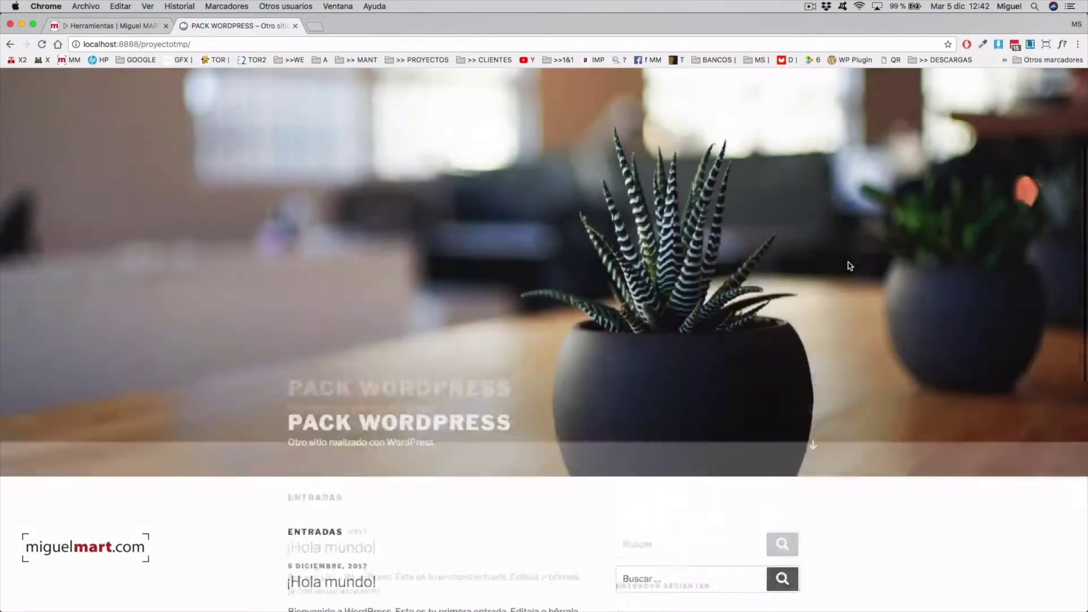
scroll(850, 266, down, 1)
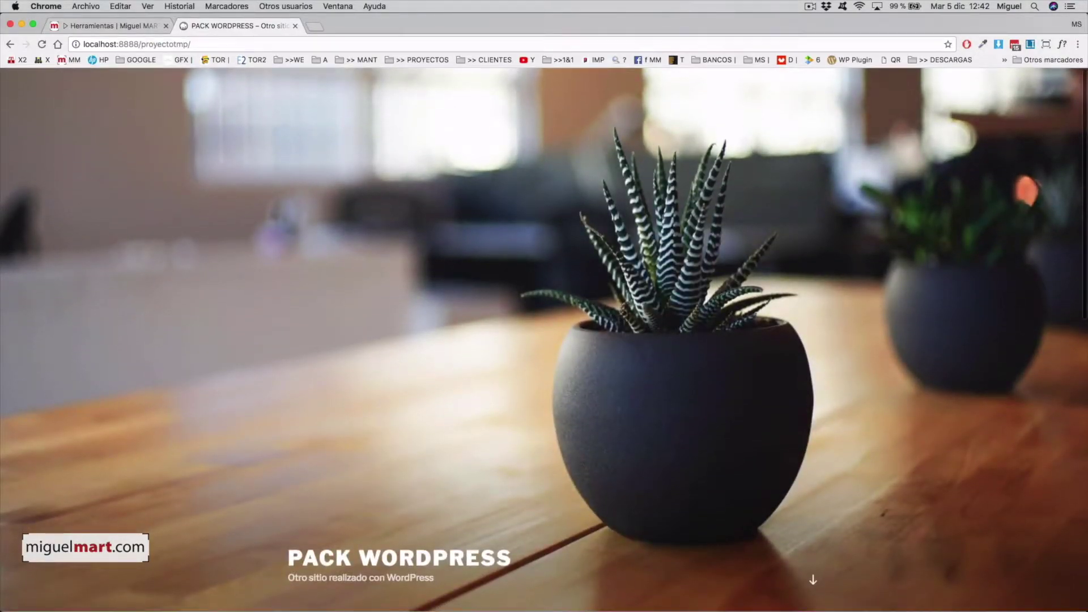
scroll(648, 288, down, 5)
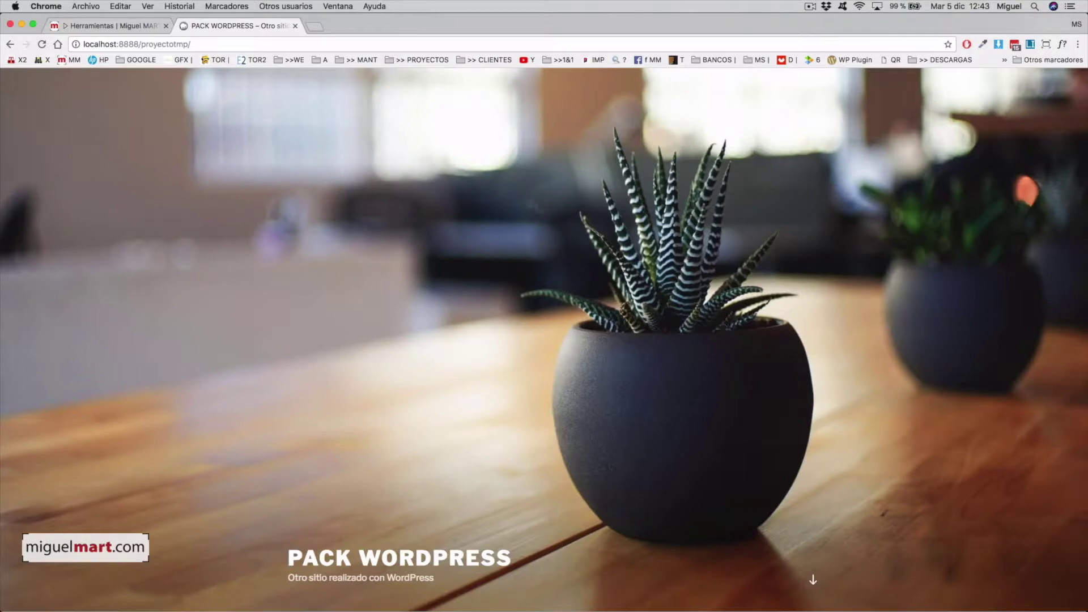
click(136, 26)
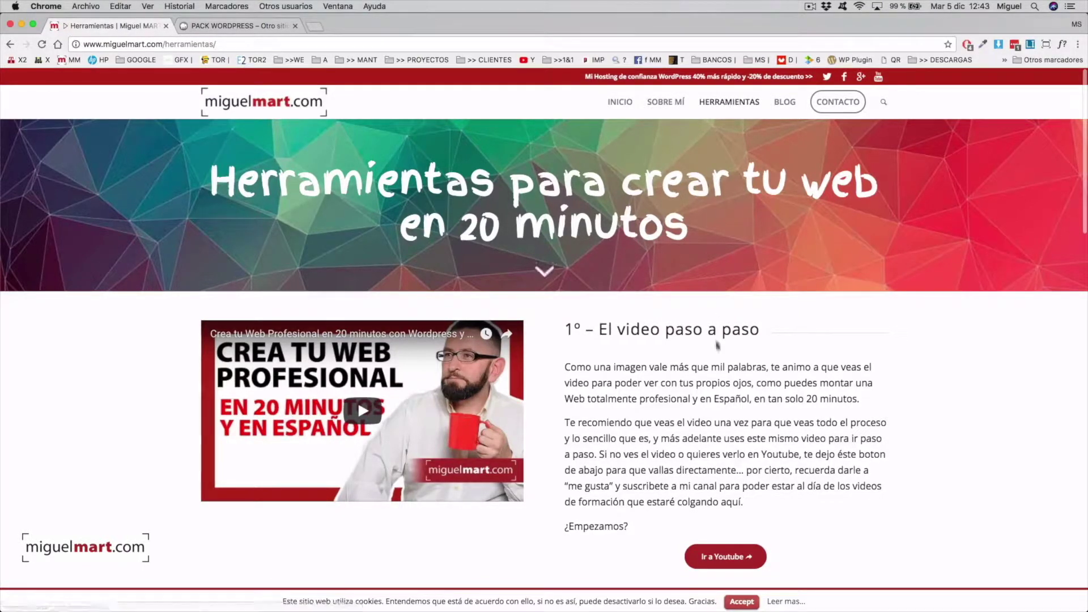
Scroll to section '3º – La portada de tu Web' and open the Enfold theme's ThemeForest page.
scroll(651, 340, down, 3)
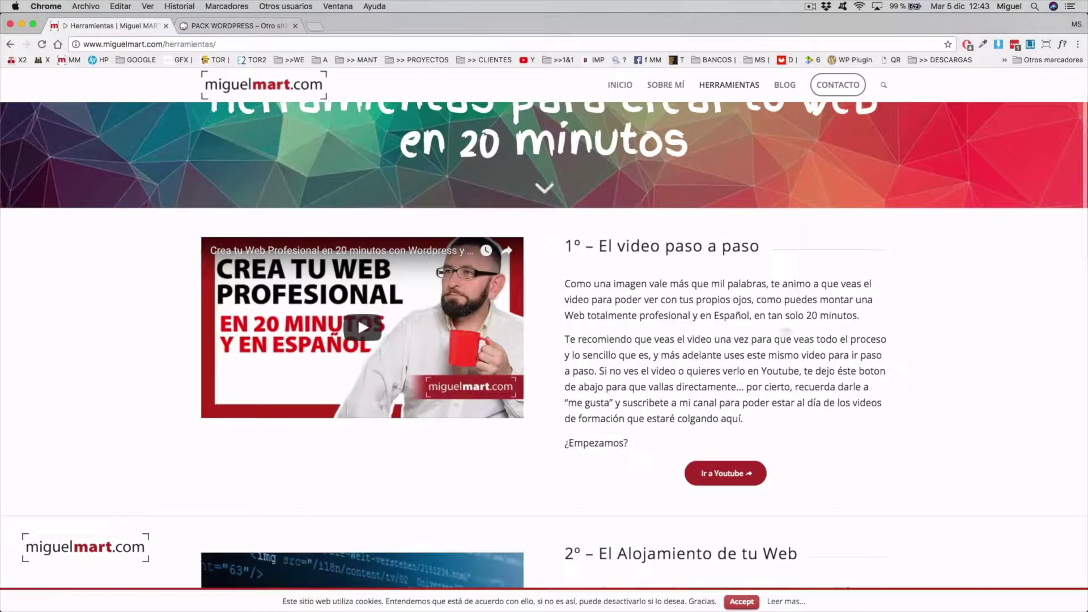
scroll(650, 340, down, 5)
scroll(802, 347, down, 3)
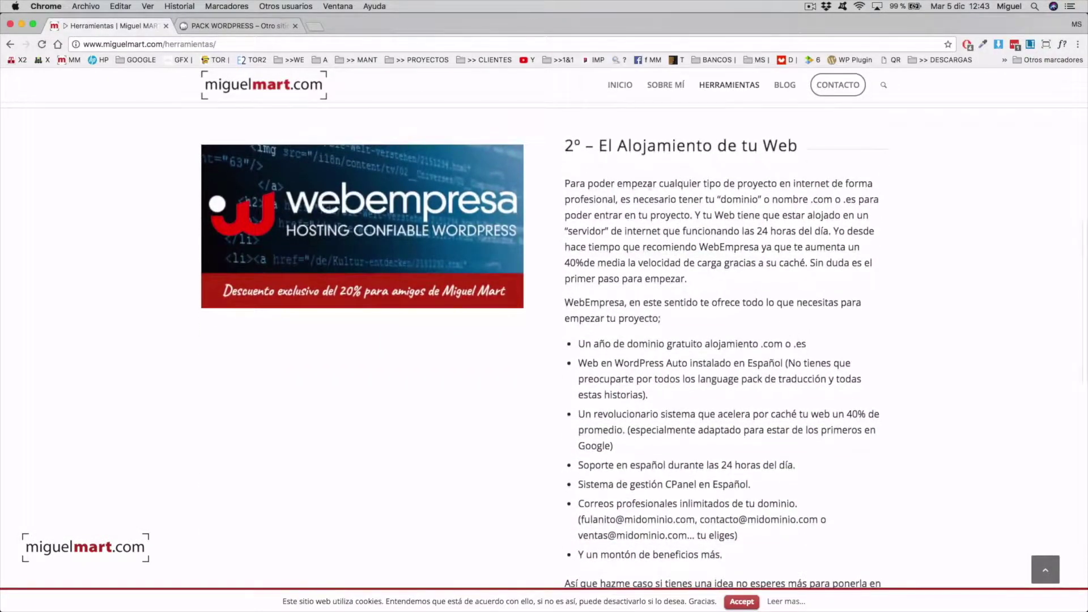
scroll(527, 208, down, 1)
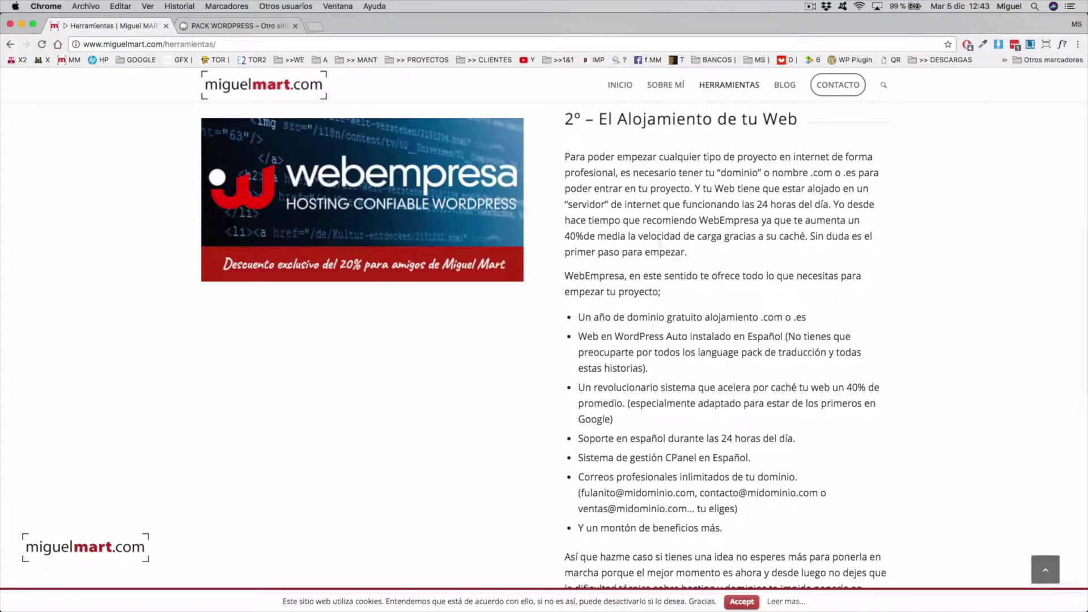
scroll(734, 297, down, 4)
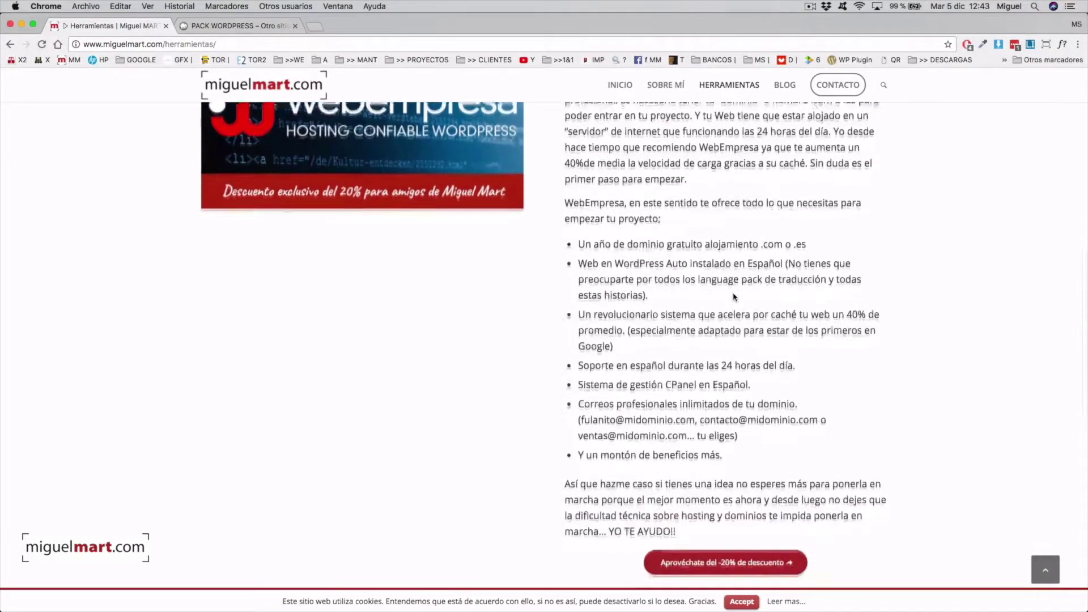
scroll(734, 296, down, 8)
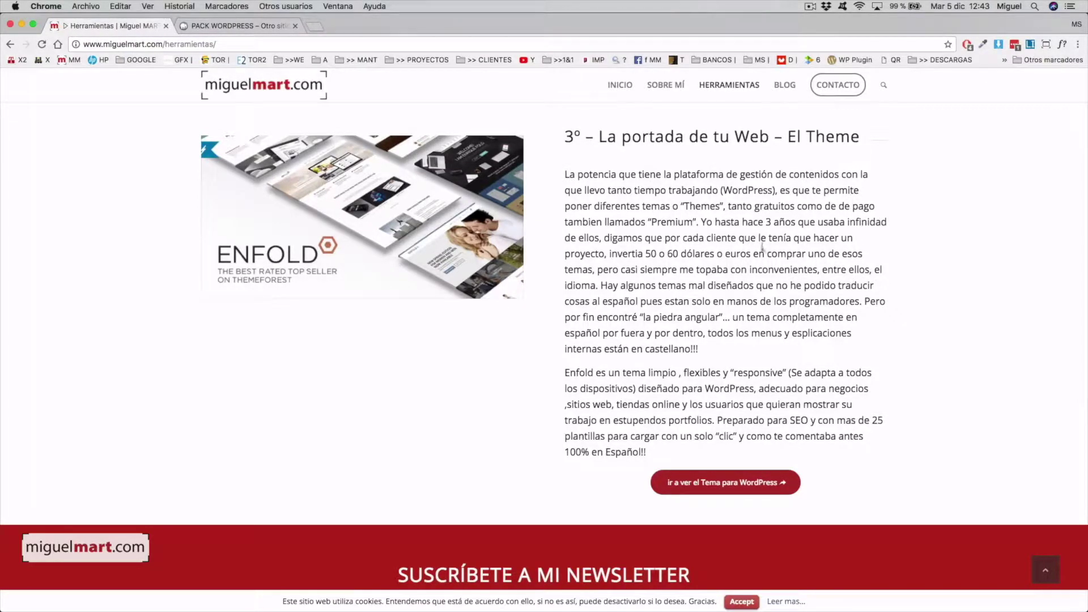
scroll(762, 247, down, 2)
scroll(783, 258, up, 3)
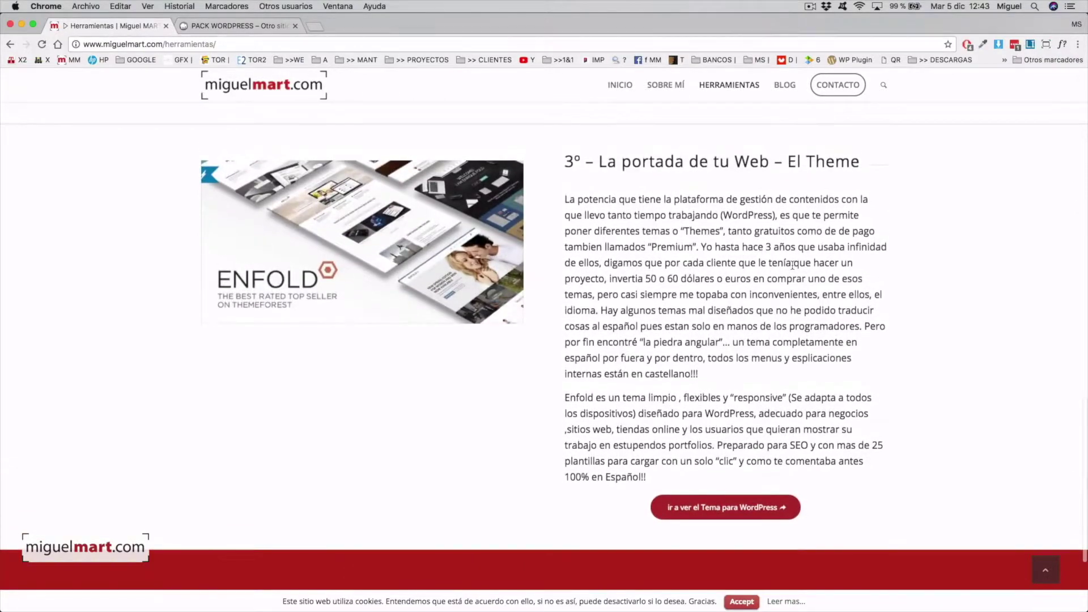
scroll(793, 265, down, 1)
scroll(754, 270, down, 1)
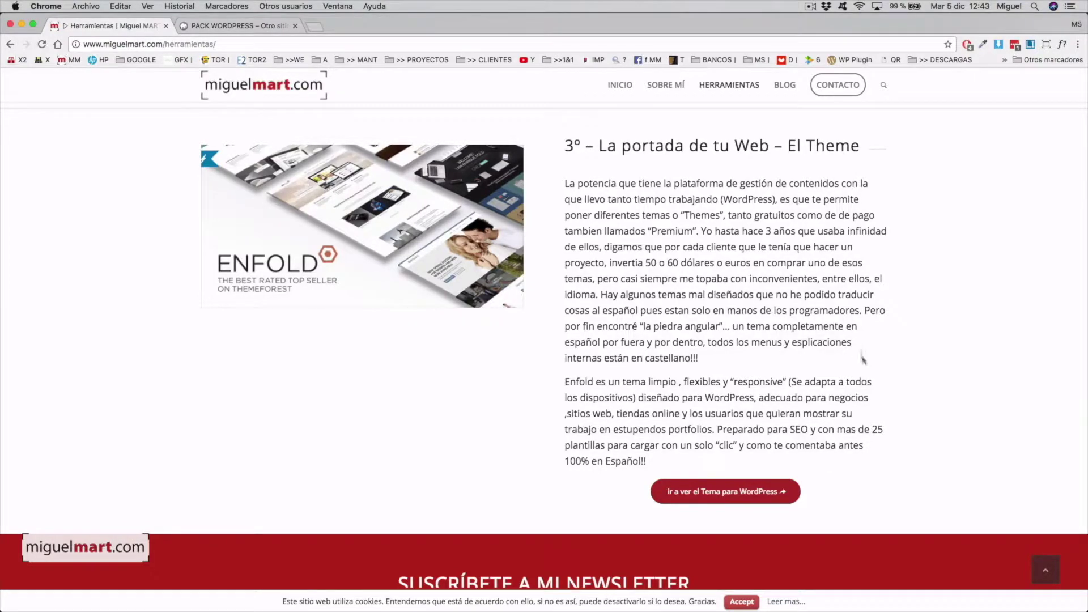
click(734, 493)
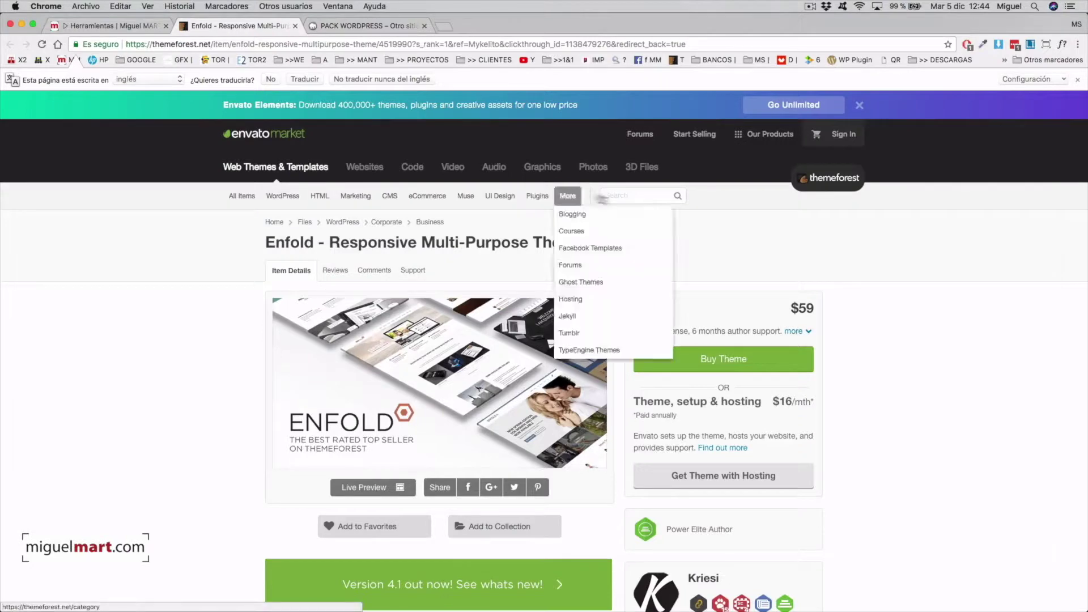
Download Enfold's installable WordPress zip (themeforest-4519990) and check it in the Downloads folder.
scroll(888, 273, down, 1)
scroll(887, 273, down, 2)
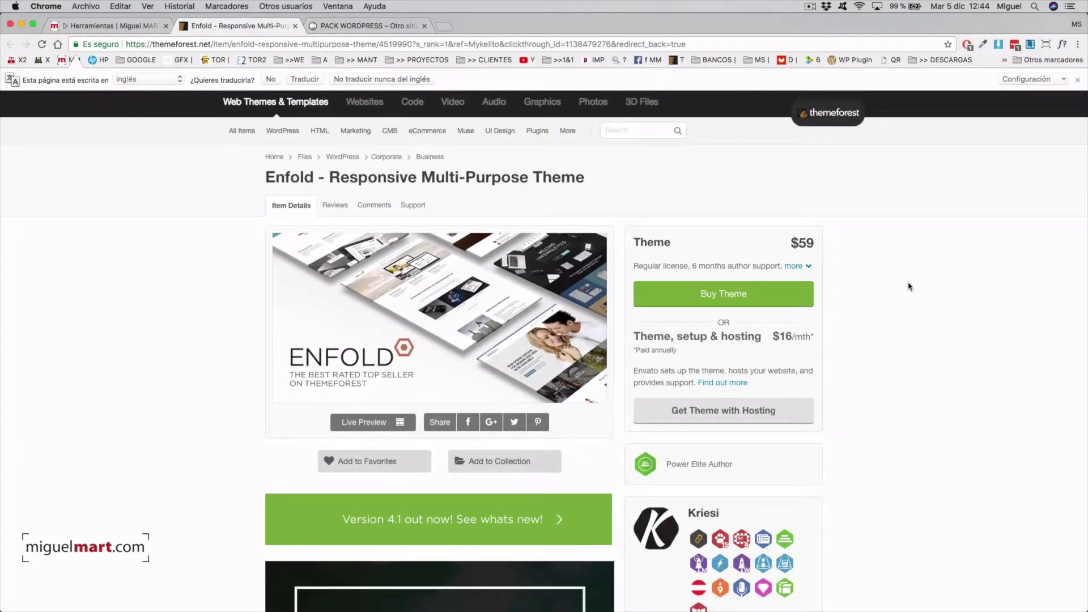
scroll(909, 286, up, 1)
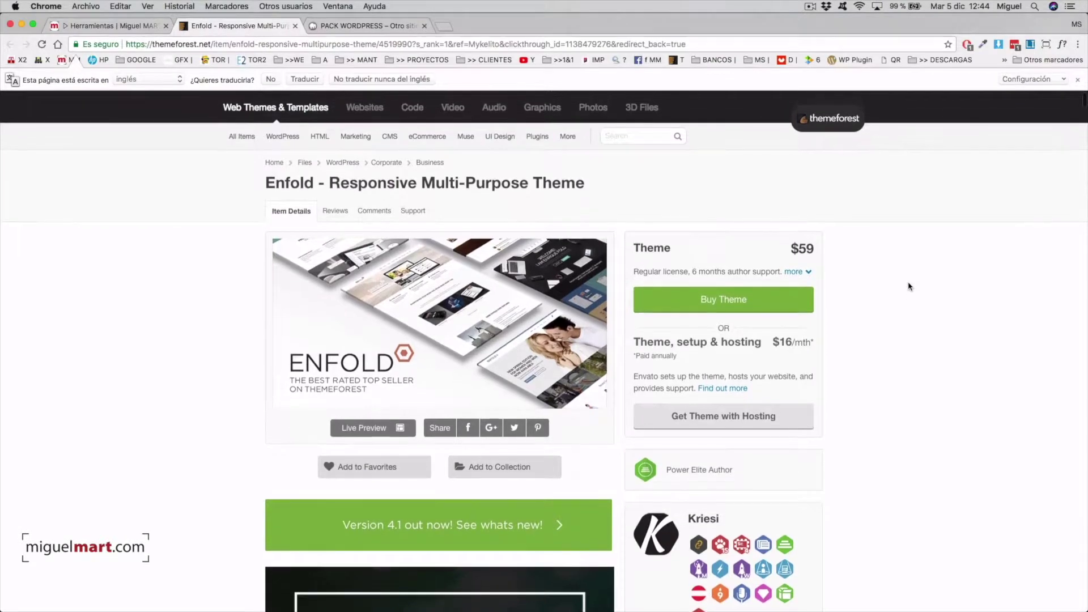
scroll(897, 284, down, 1)
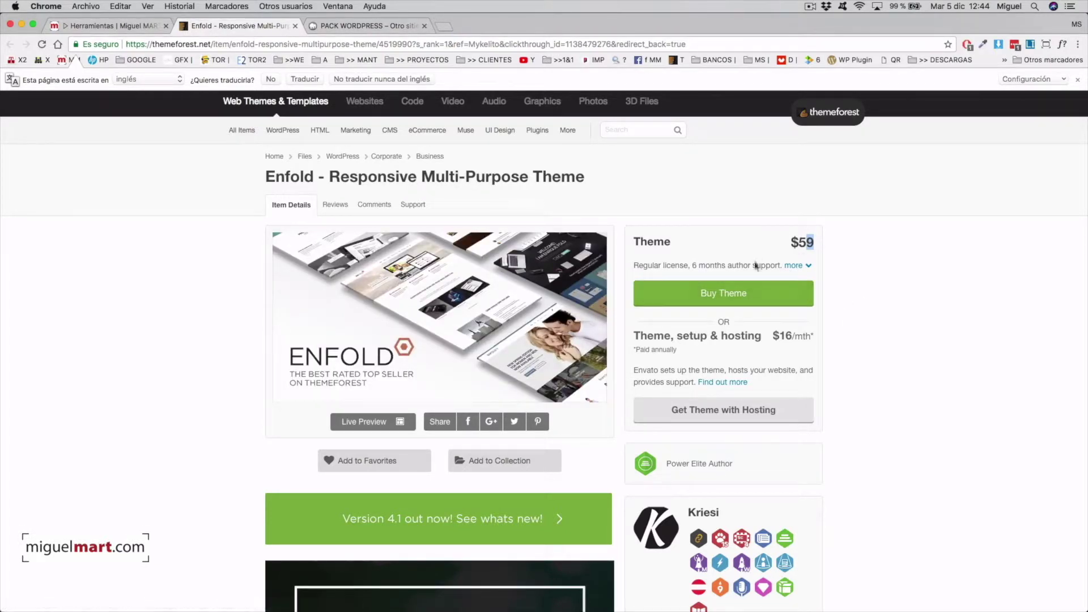
scroll(873, 296, down, 2)
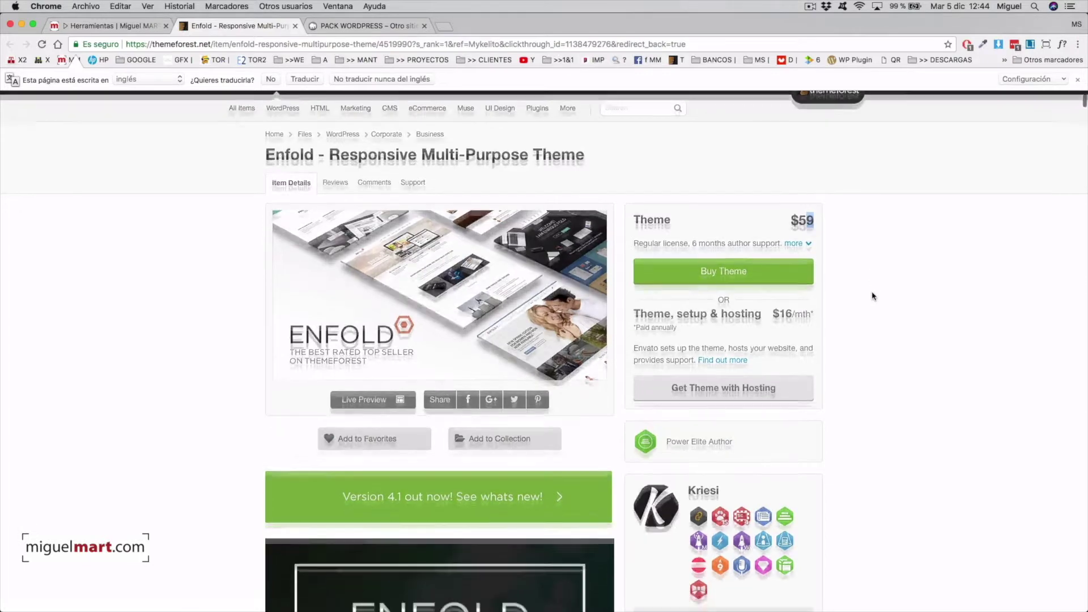
scroll(872, 296, up, 2)
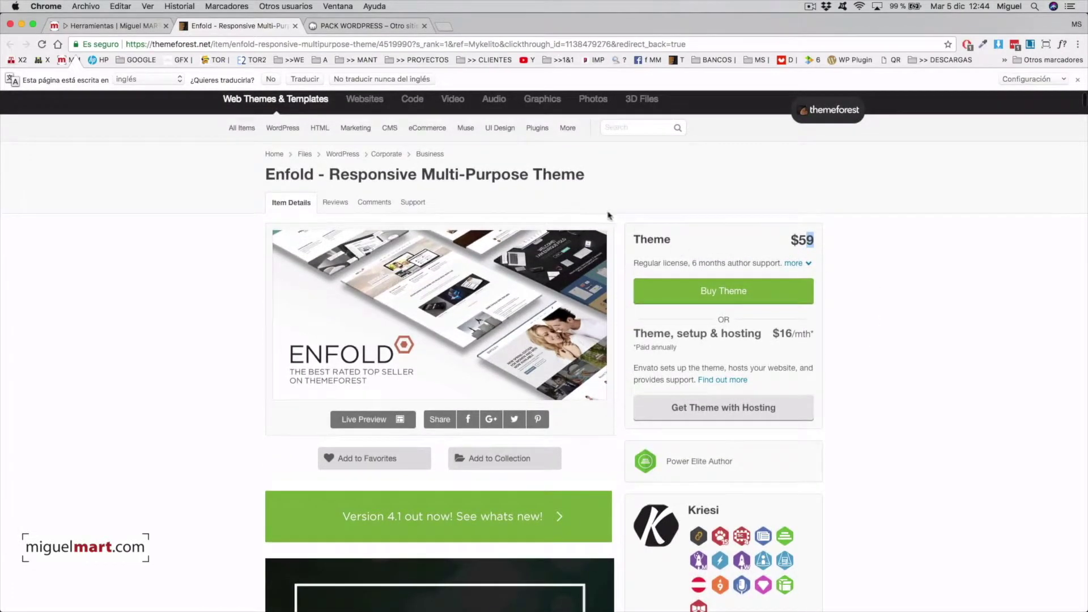
scroll(839, 289, up, 2)
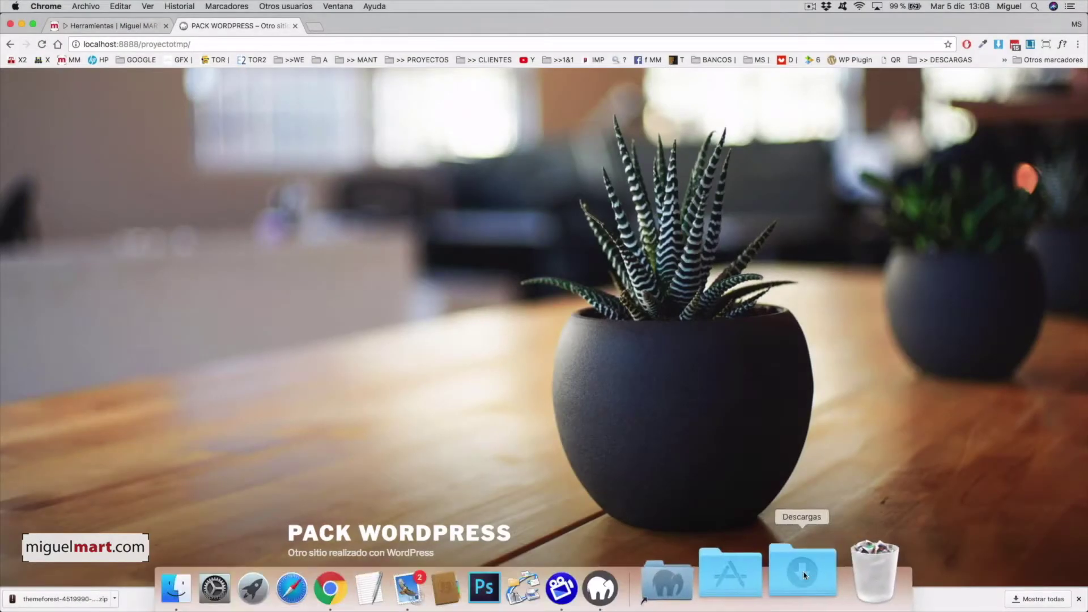
click(804, 573)
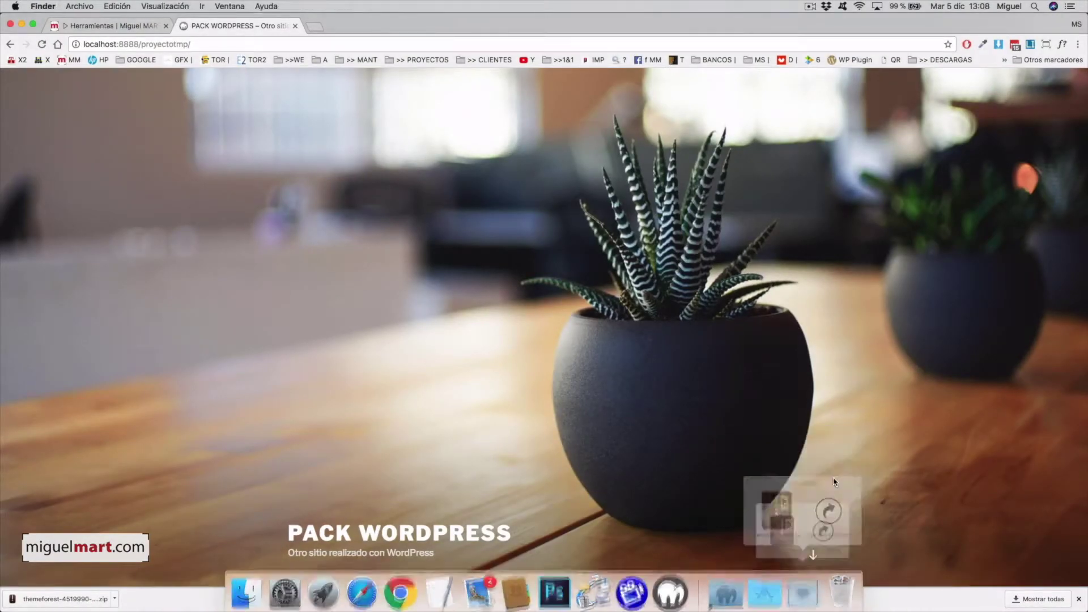
drag(745, 333, 612, 258)
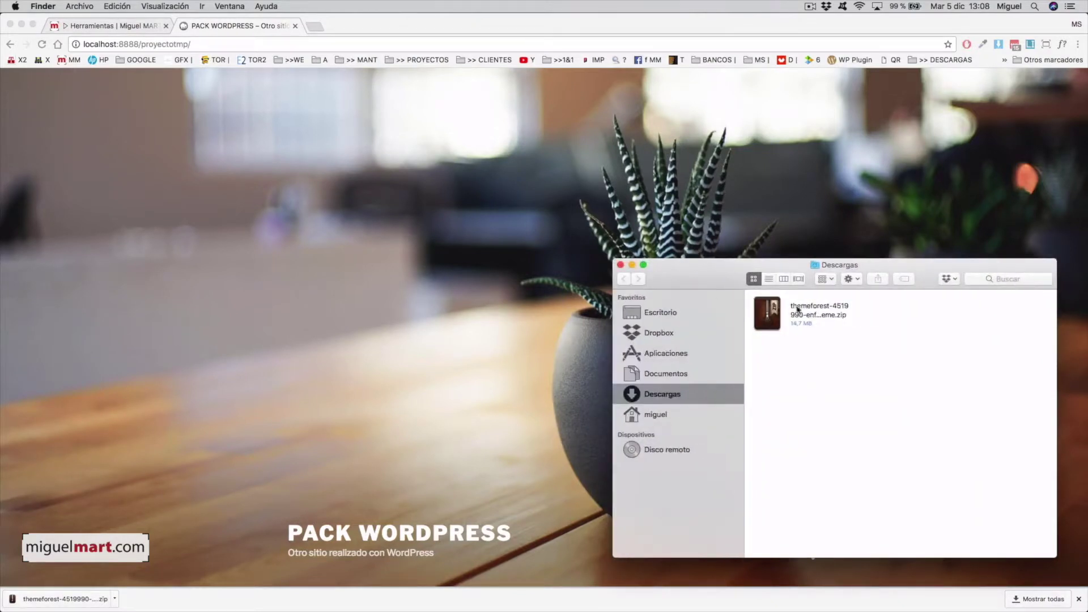
click(795, 309)
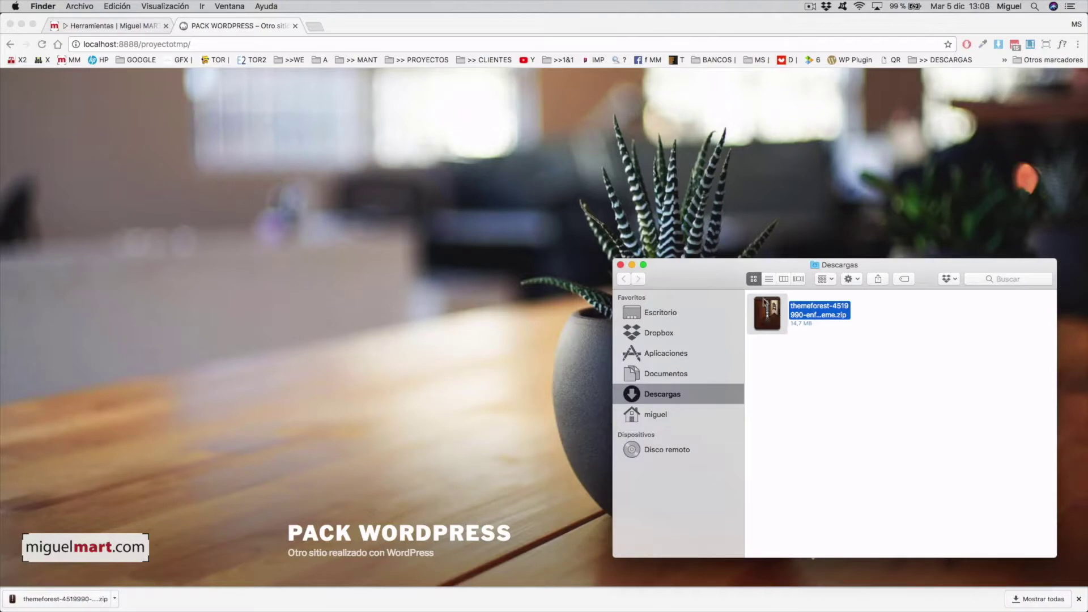
click(490, 196)
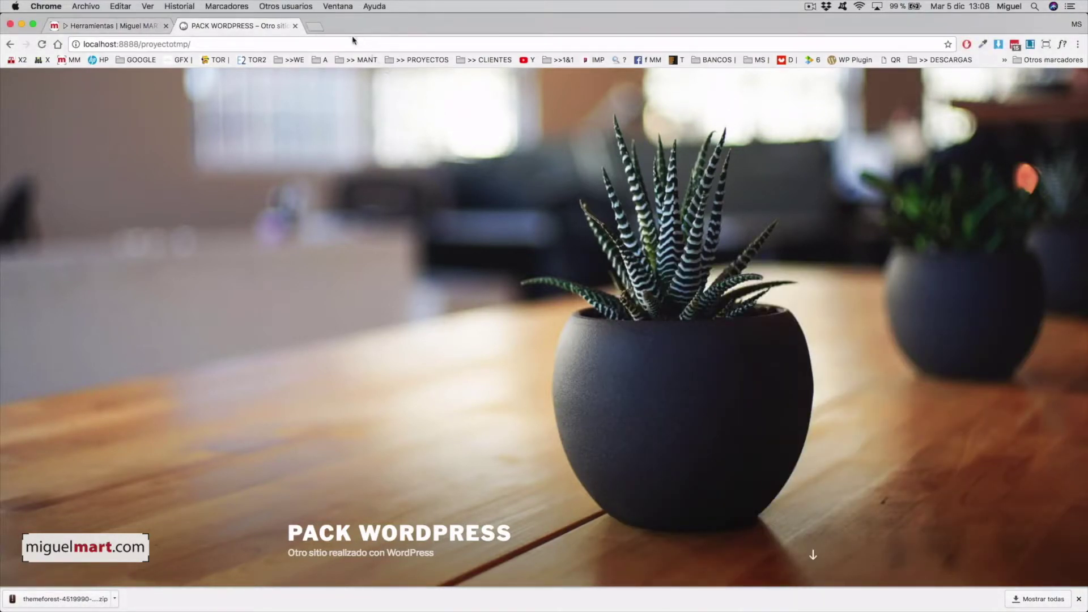
click(363, 43)
click(364, 41)
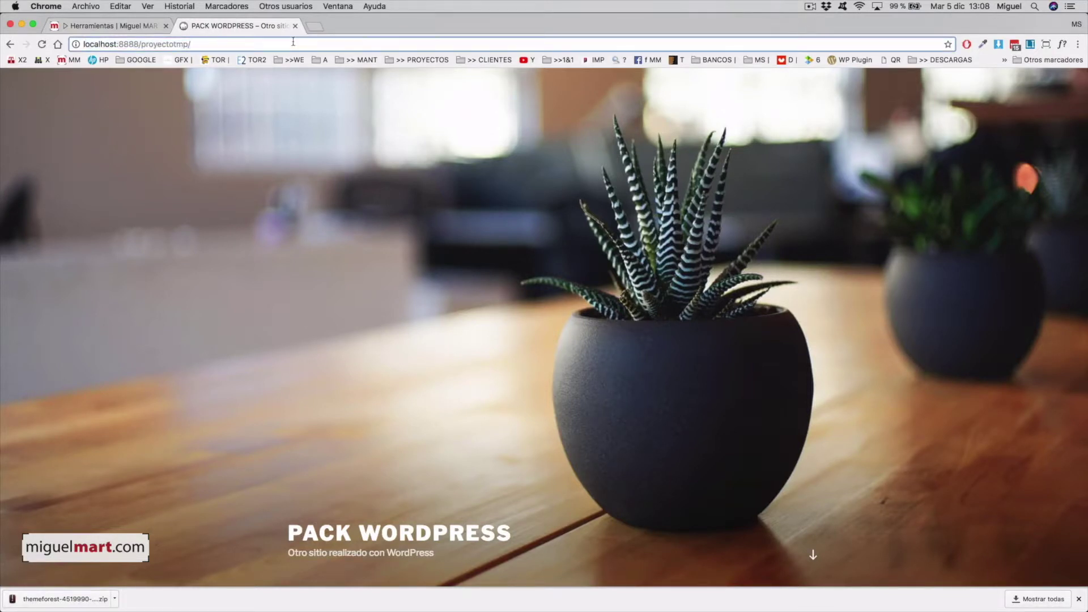
Log in at localhost:8888/proyectotmp/wp-admin with the admin username and its password.
text(wp)
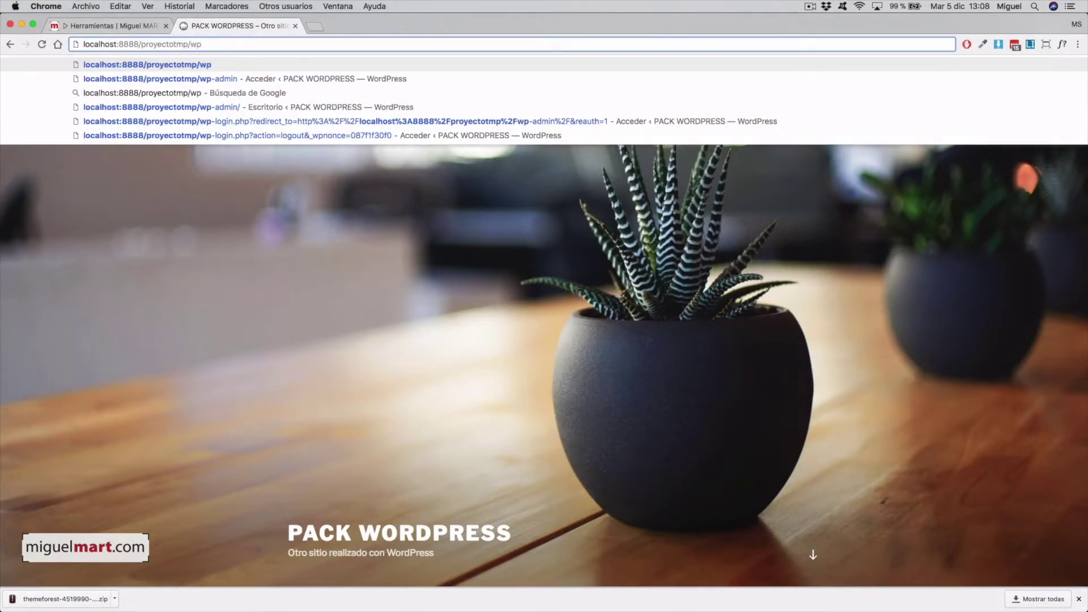
text(-admin)
key(Return)
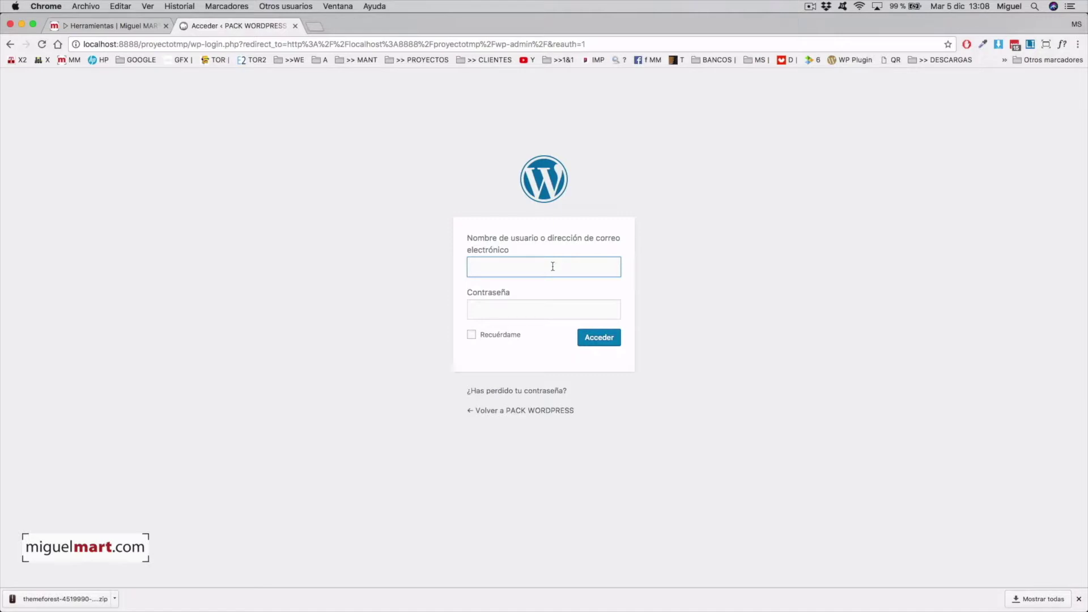
text(admin)
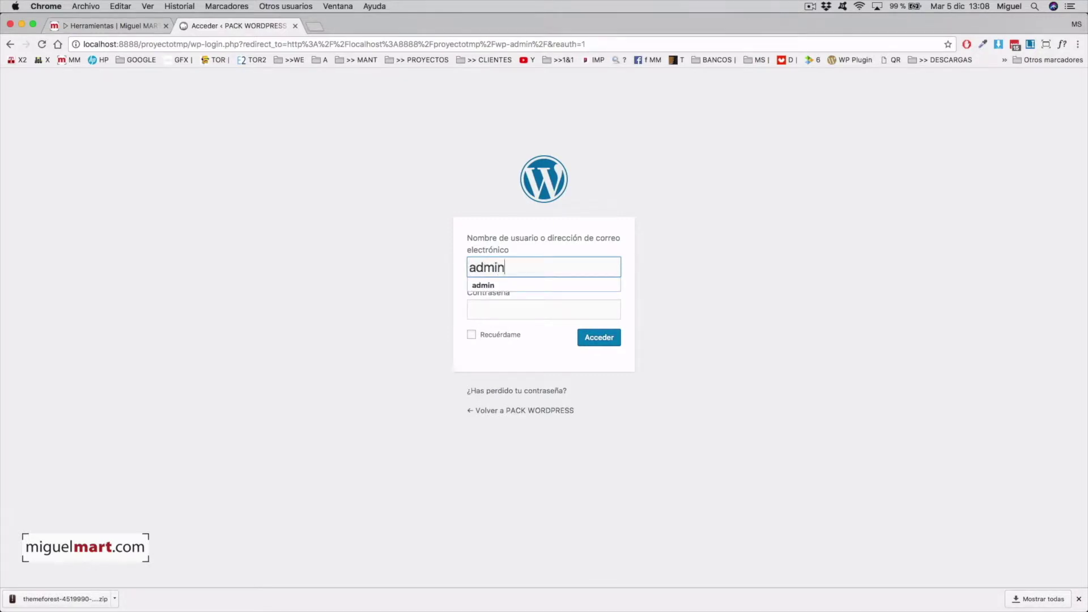
key(Tab)
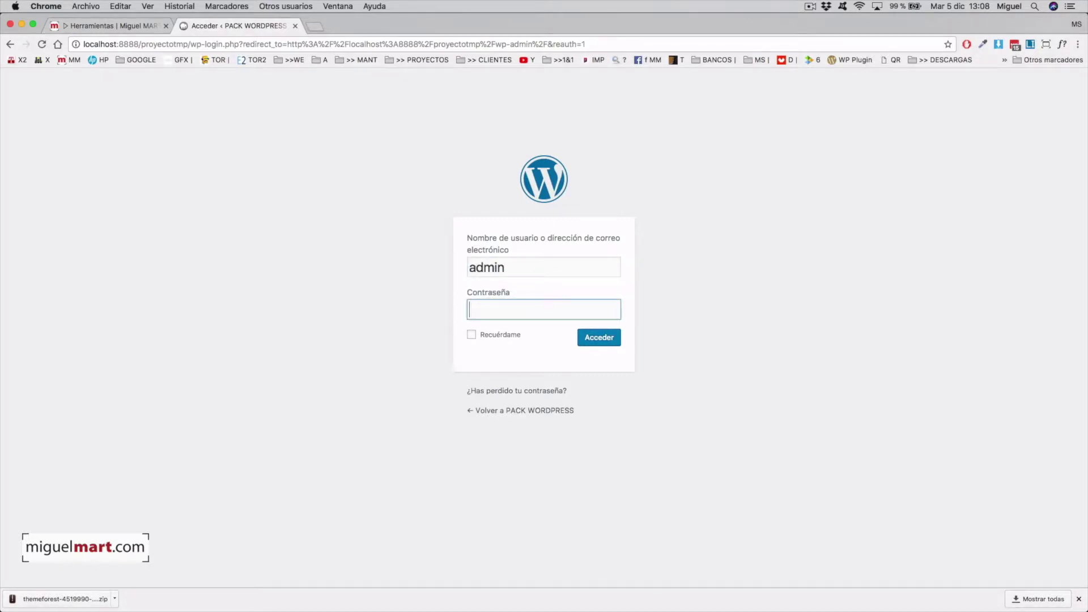
text(admin1234567890)
key(Return)
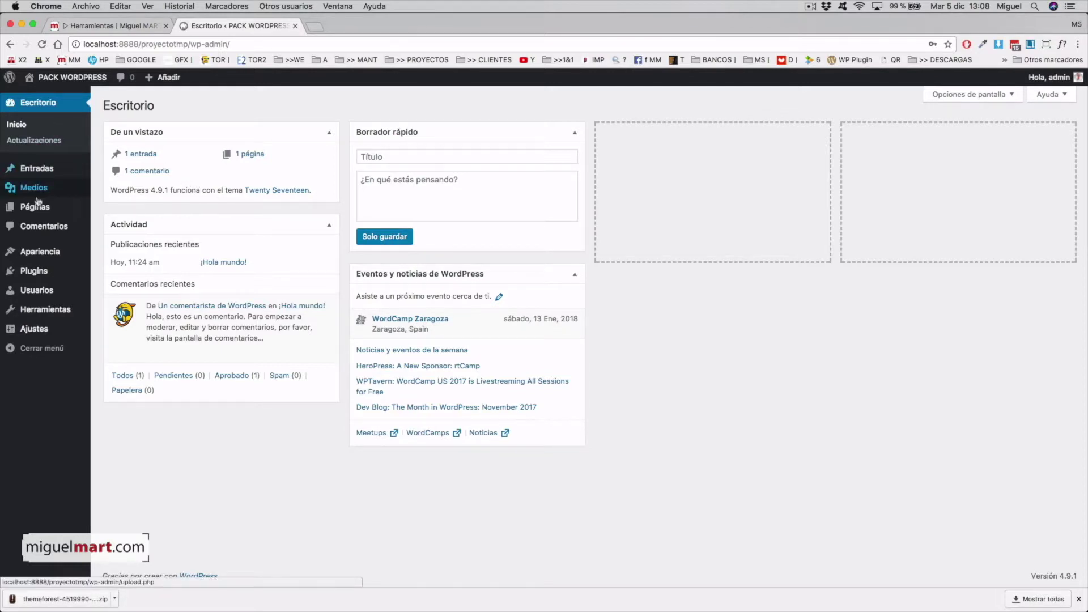
Go to Apariencia > Temas > Añadir nuevo > Subir tema and start choosing a zip file.
mouse_move(53, 256)
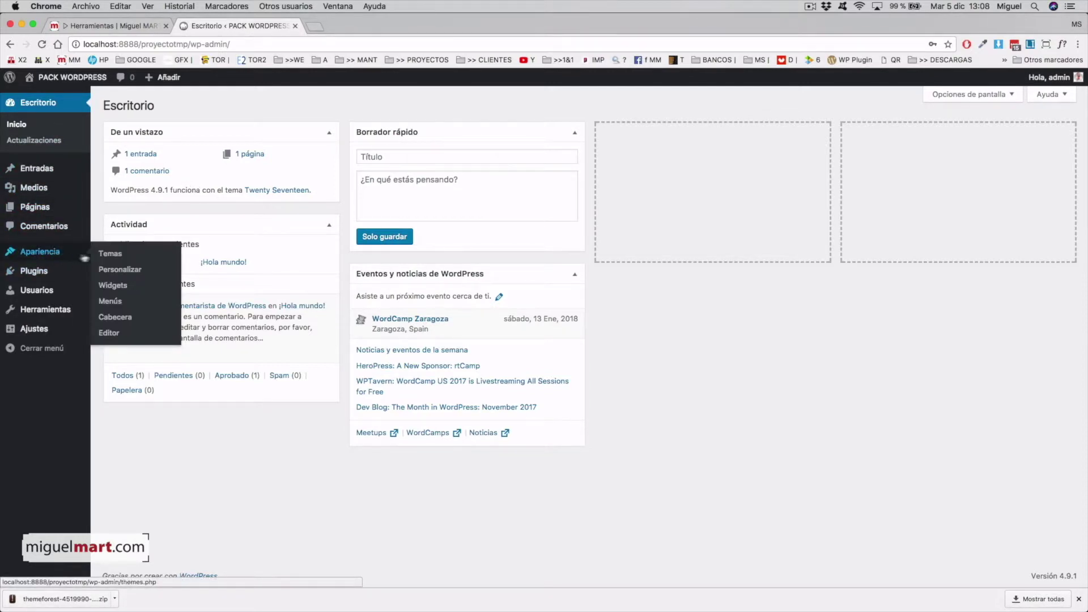
click(110, 256)
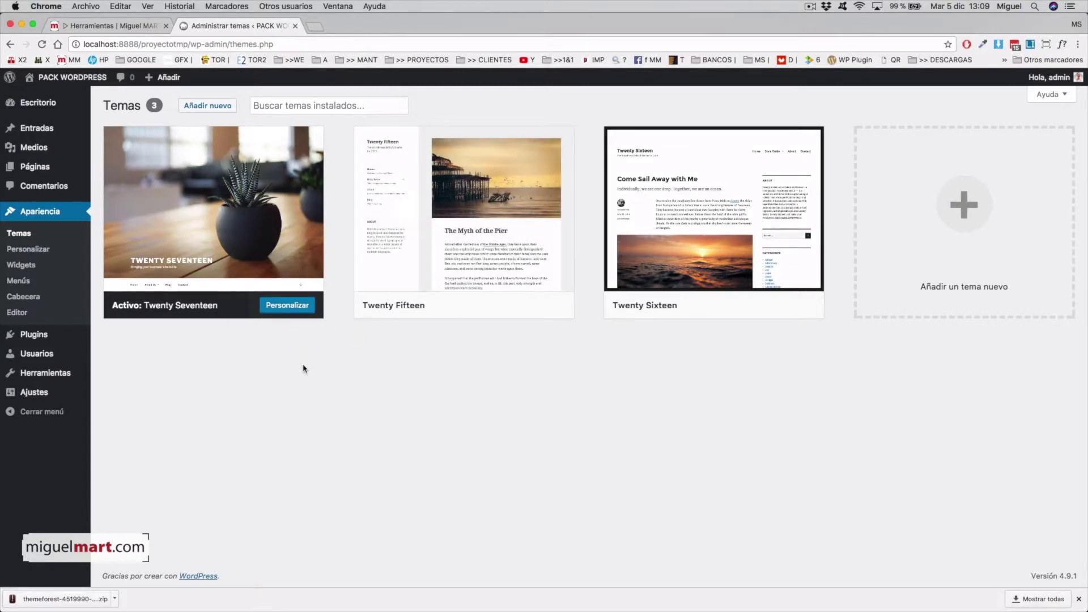
click(221, 107)
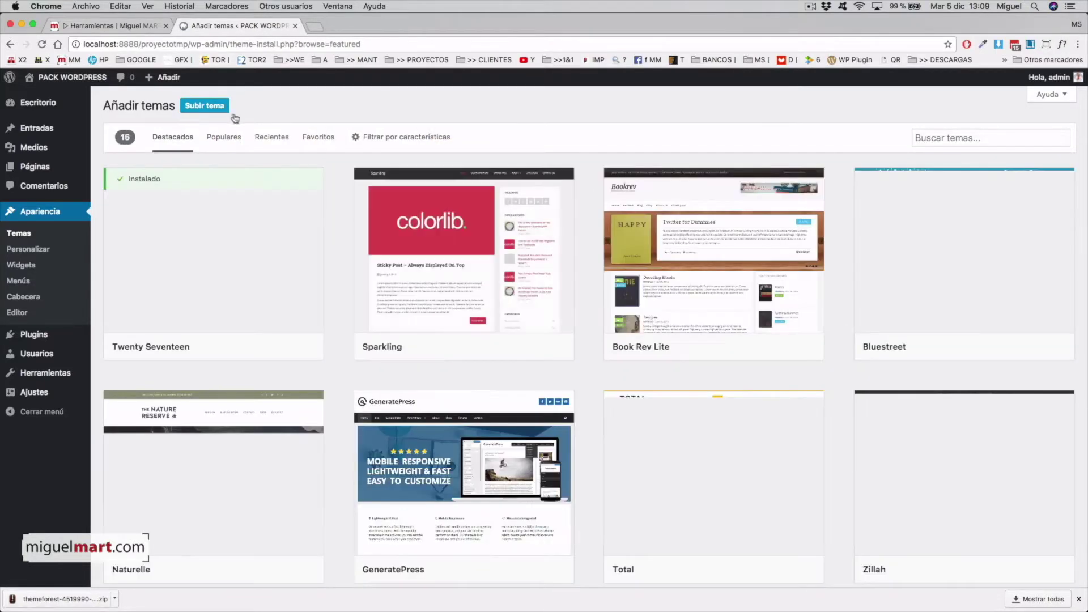
scroll(586, 473, down, 4)
scroll(510, 352, up, 4)
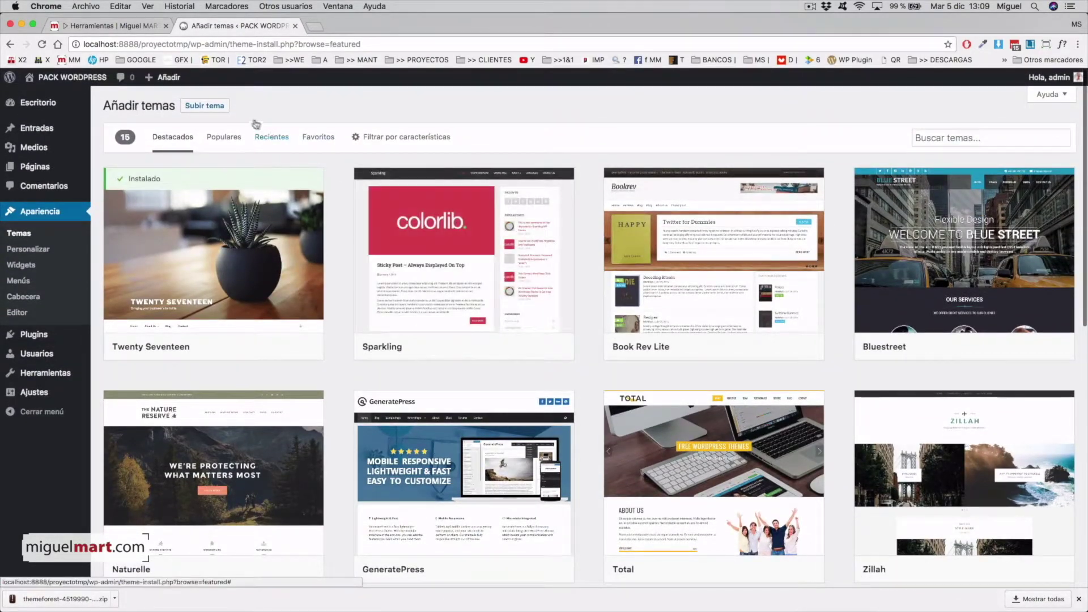
click(220, 109)
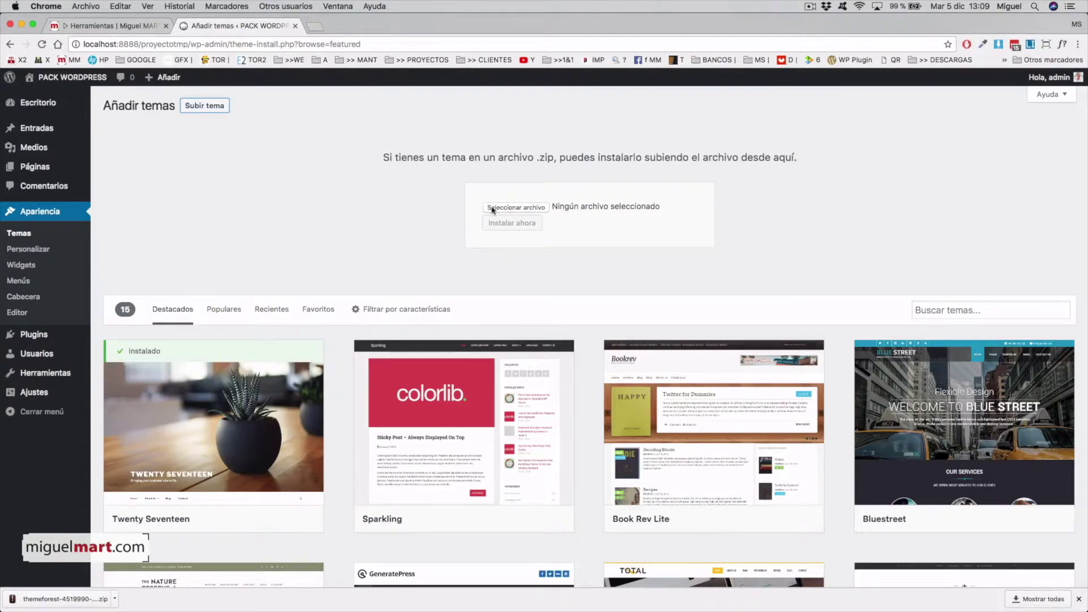
click(527, 208)
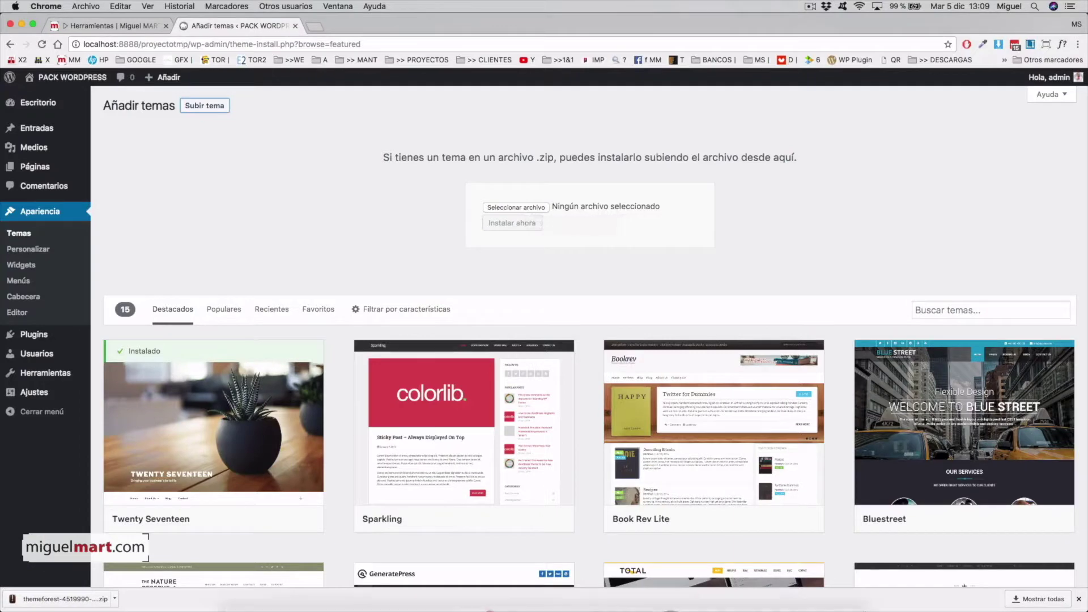
Attach the themeforest-4519990 zip from Downloads and install it with Instalar ahora.
mouse_move(871, 608)
click(802, 589)
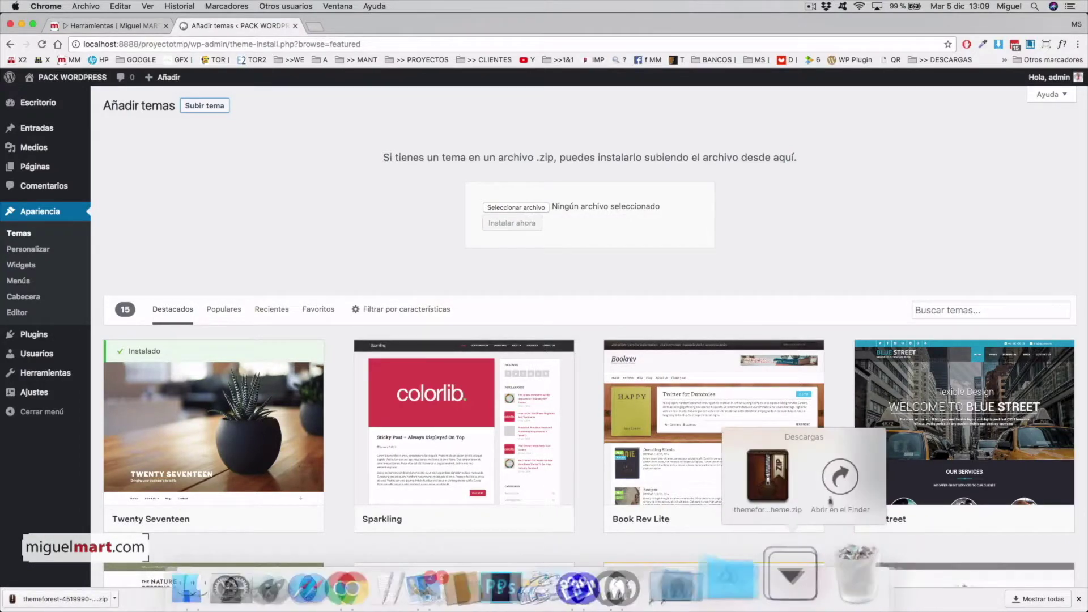
click(841, 478)
drag(768, 315, 527, 214)
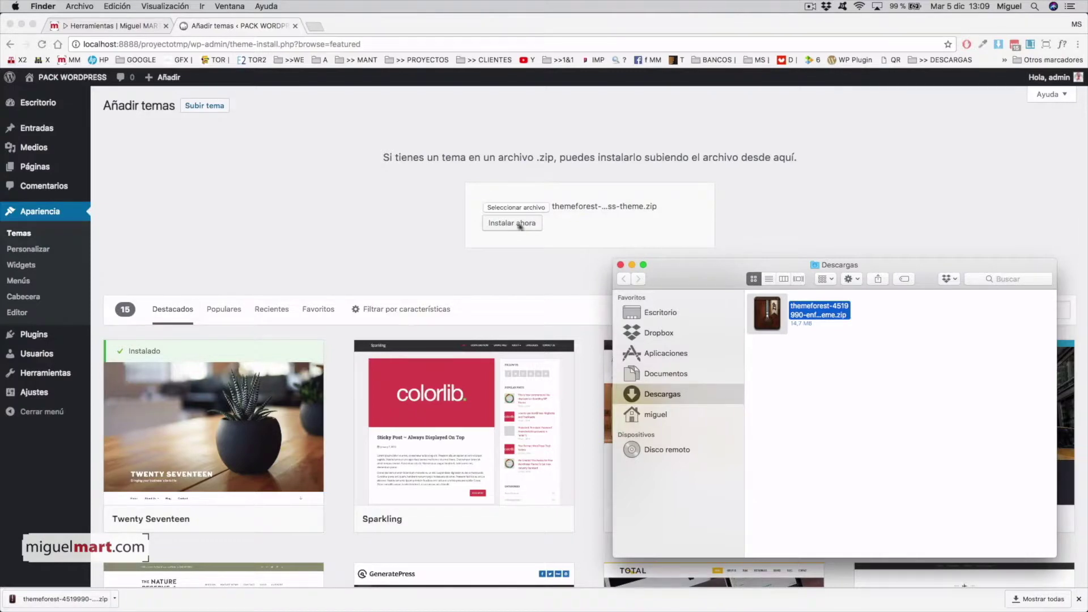
click(590, 236)
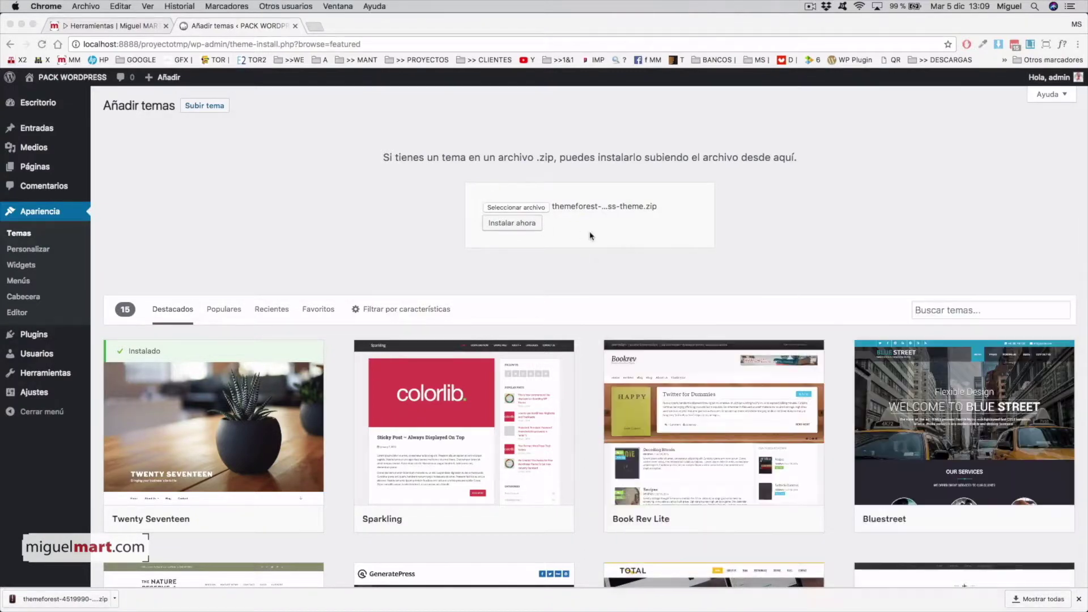
click(508, 227)
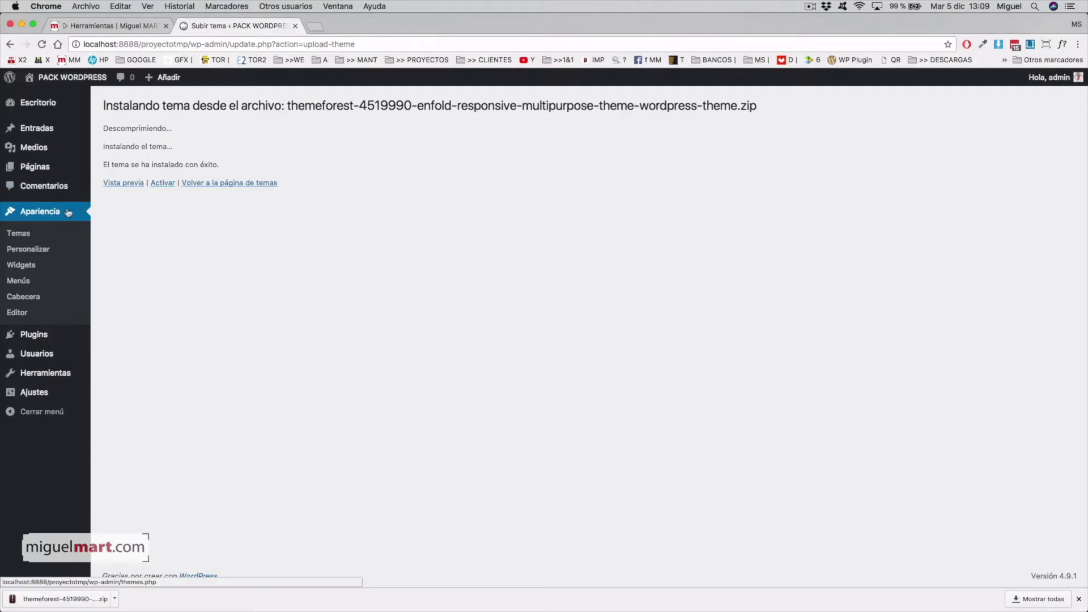
Activate Enfold in Apariencia > Temas and visit the live site via Visitar sitio.
click(23, 237)
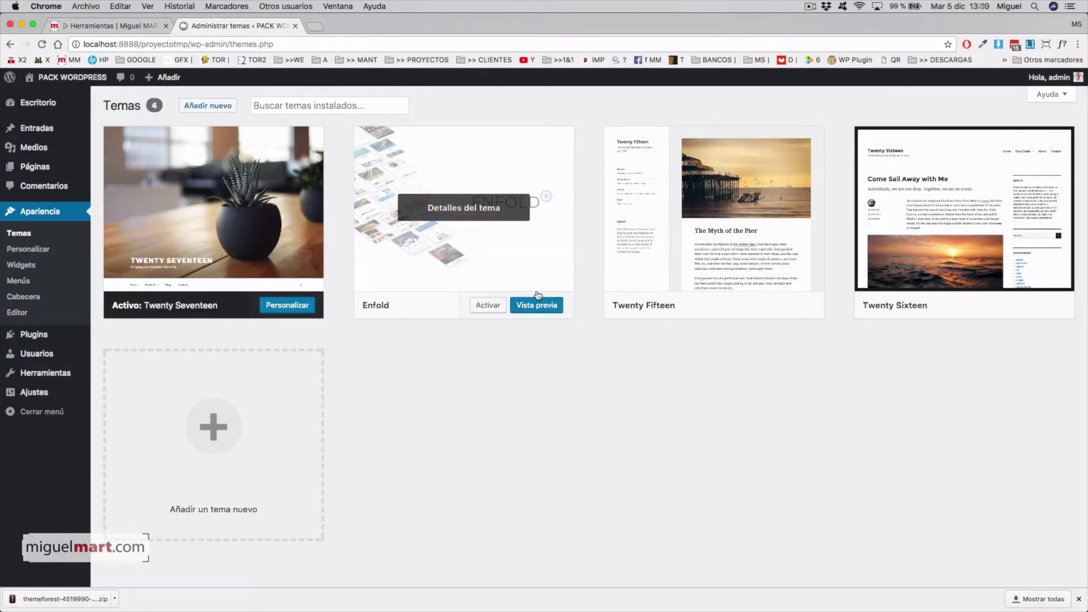
click(488, 307)
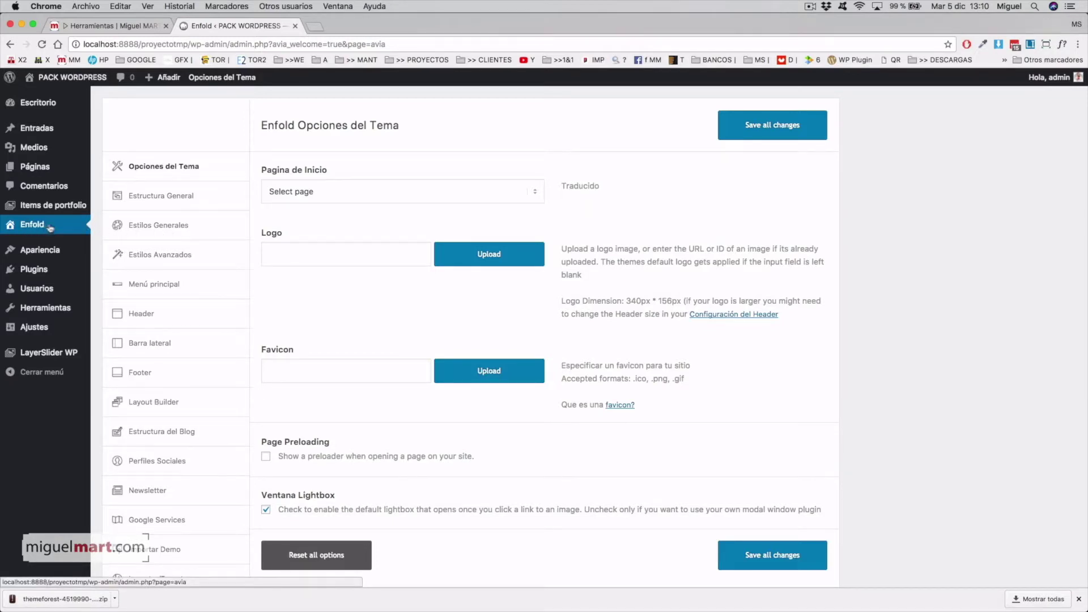
mouse_move(78, 83)
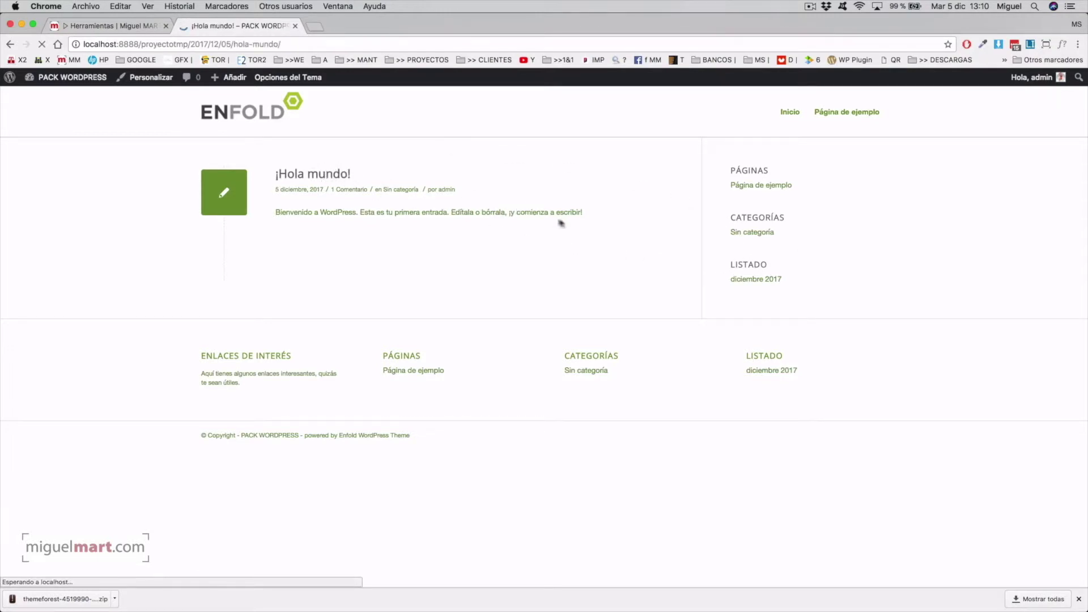
Leave the '¡Hola mundo!' post for the PACK WORDPRESS home page, then open the Escritorio dashboard.
scroll(680, 255, up, 2)
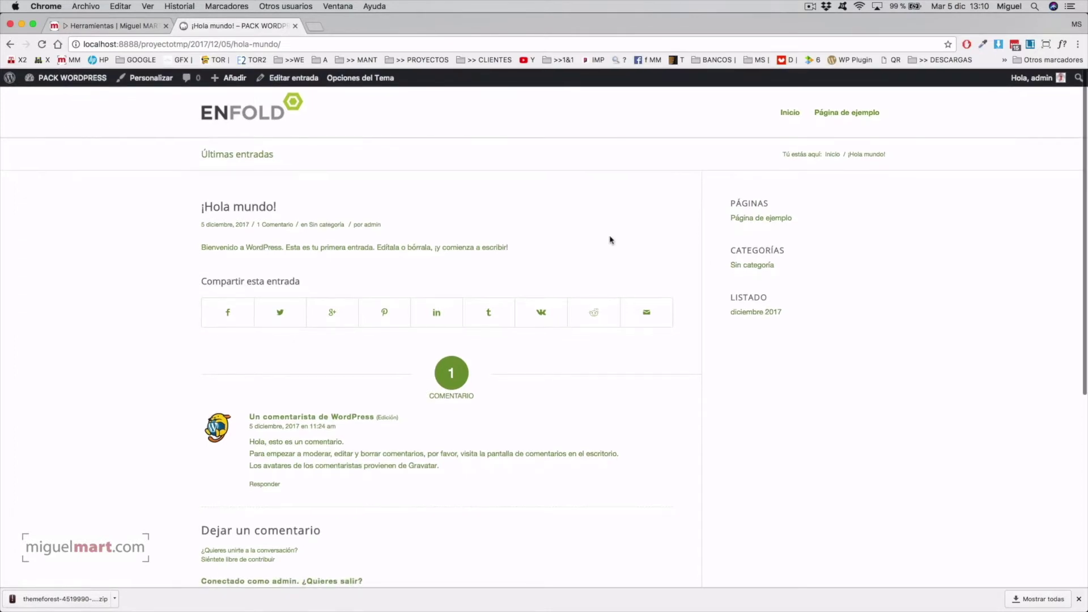
click(260, 115)
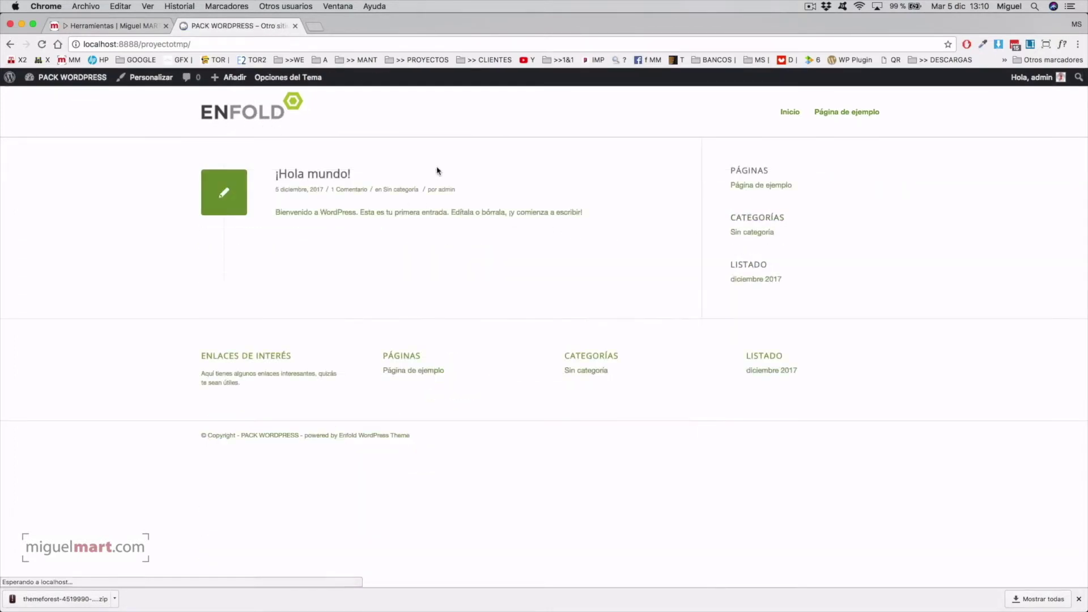
click(82, 78)
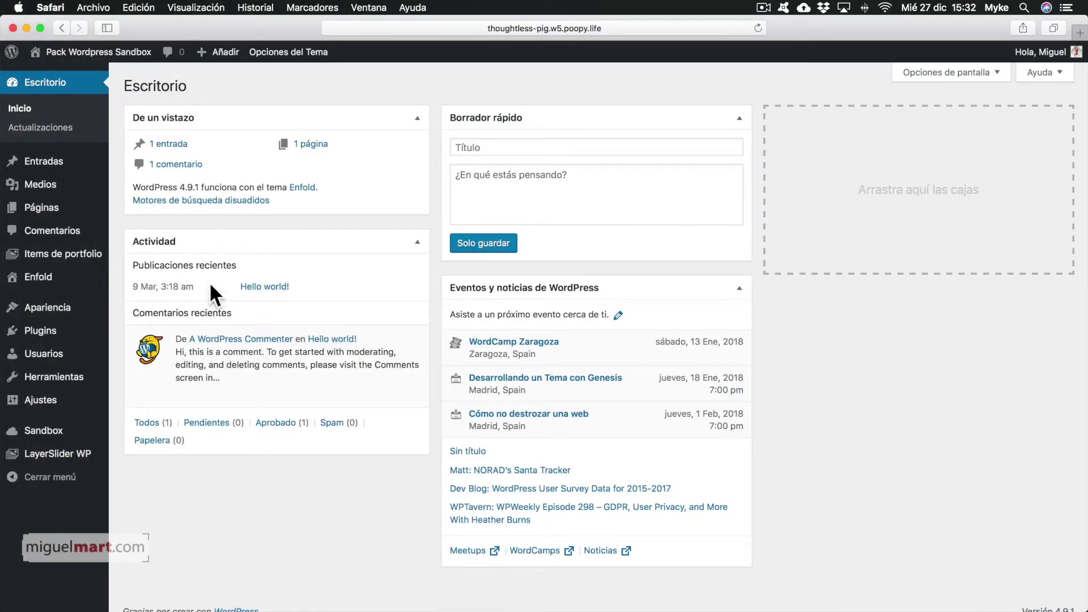
click(60, 51)
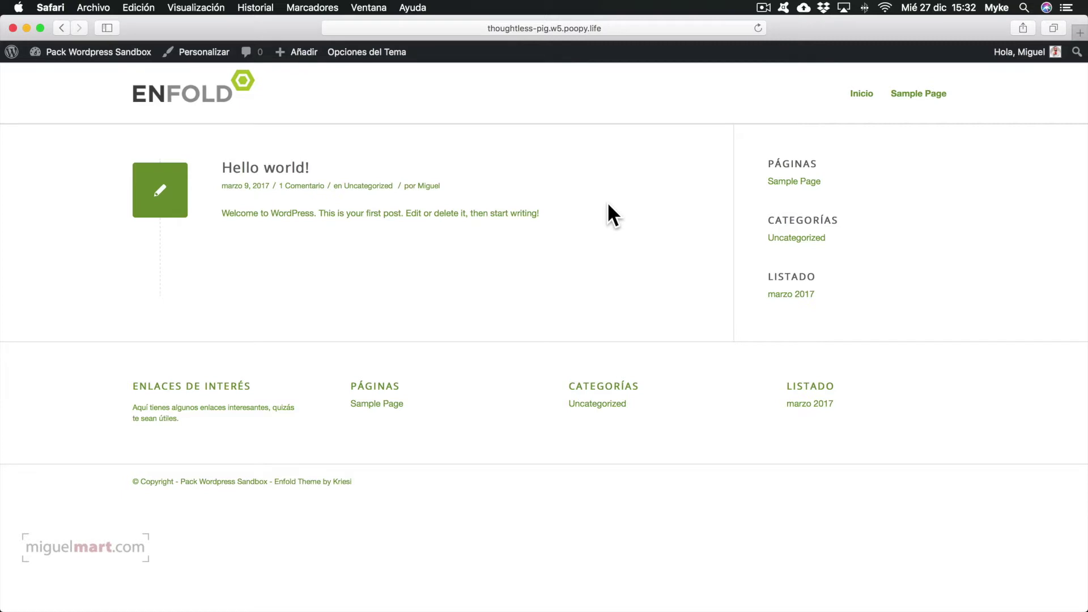
click(63, 47)
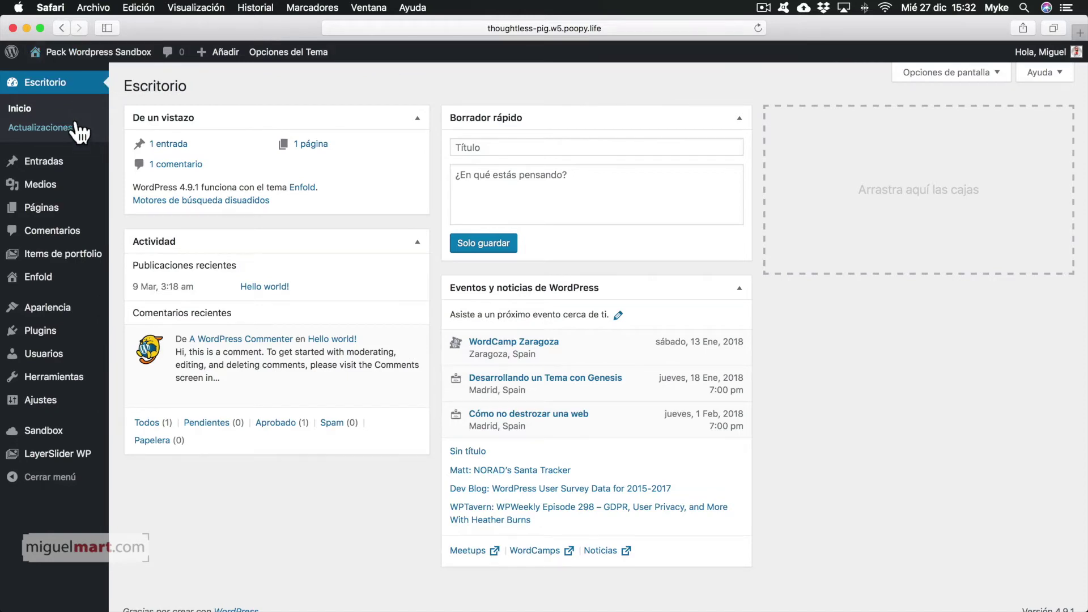
click(45, 278)
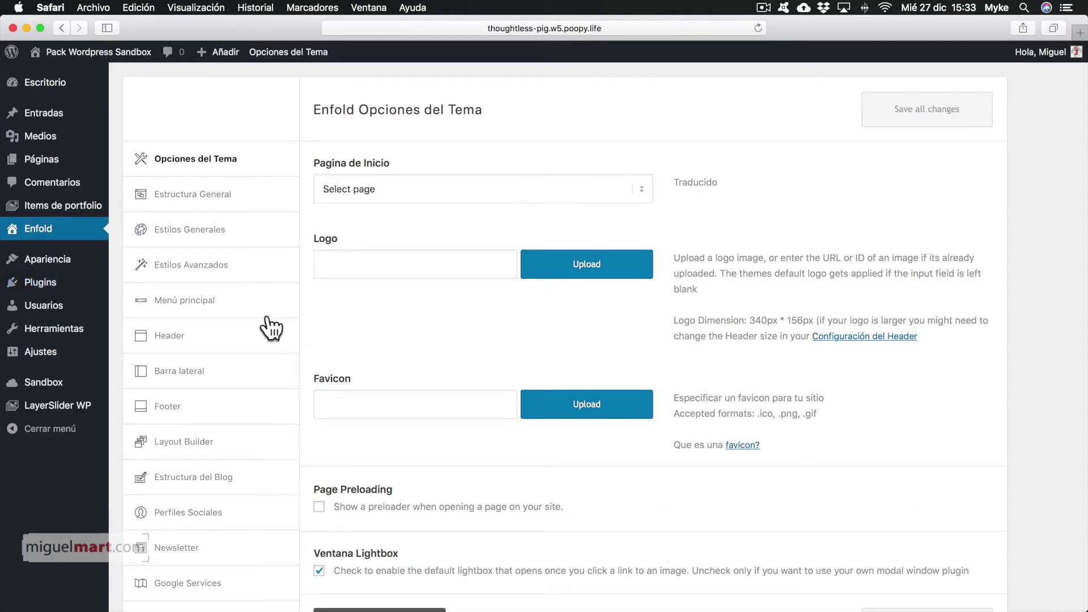
In Enfold's Importar Demo section, import the GYM Demo and accept overwriting the theme settings.
scroll(271, 329, down, 5)
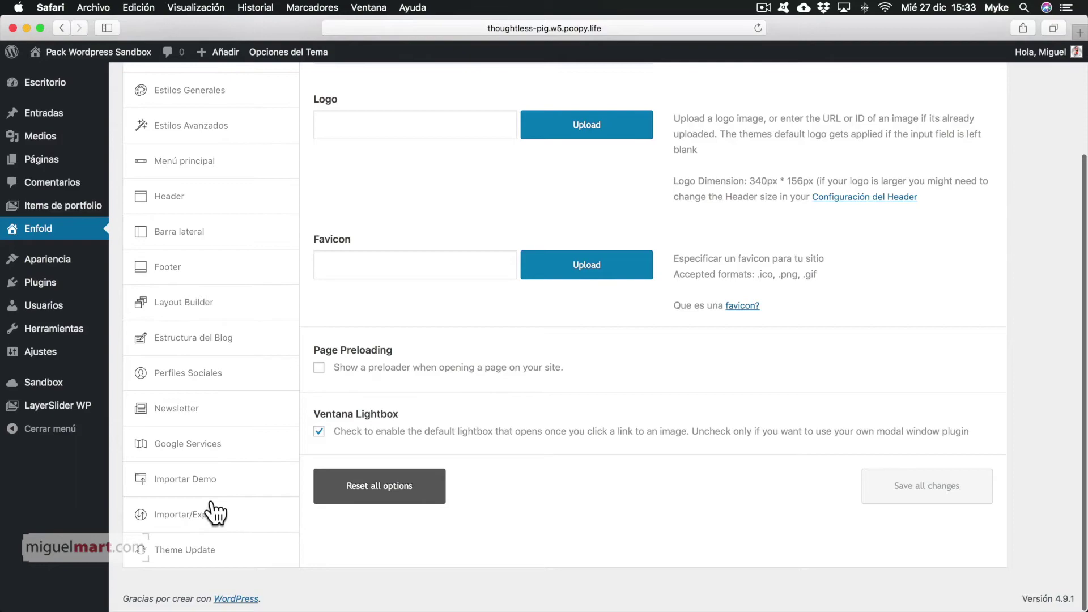
click(210, 488)
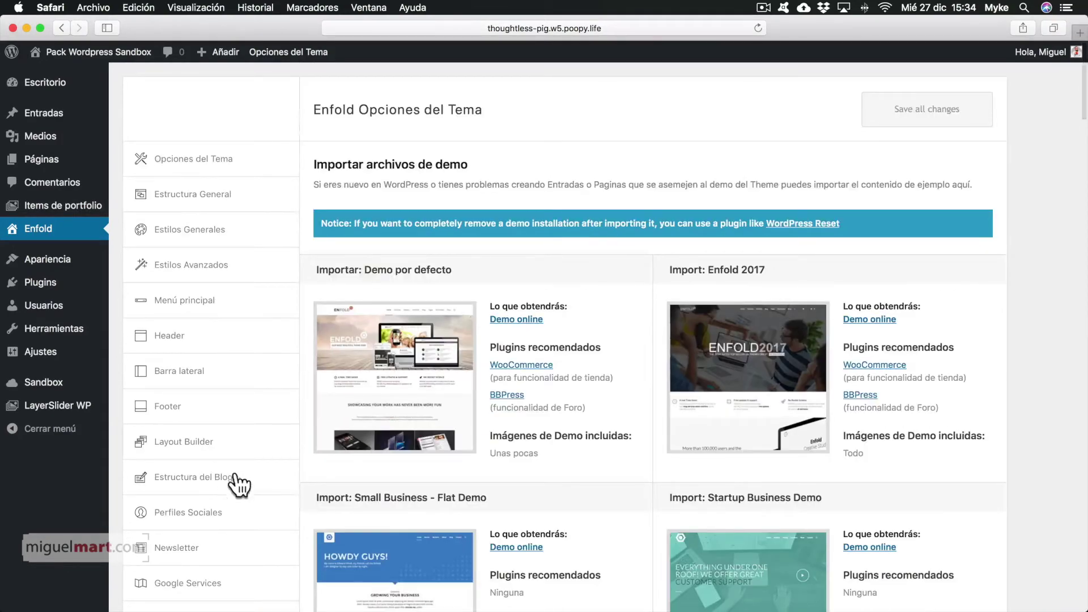
scroll(975, 416, down, 20)
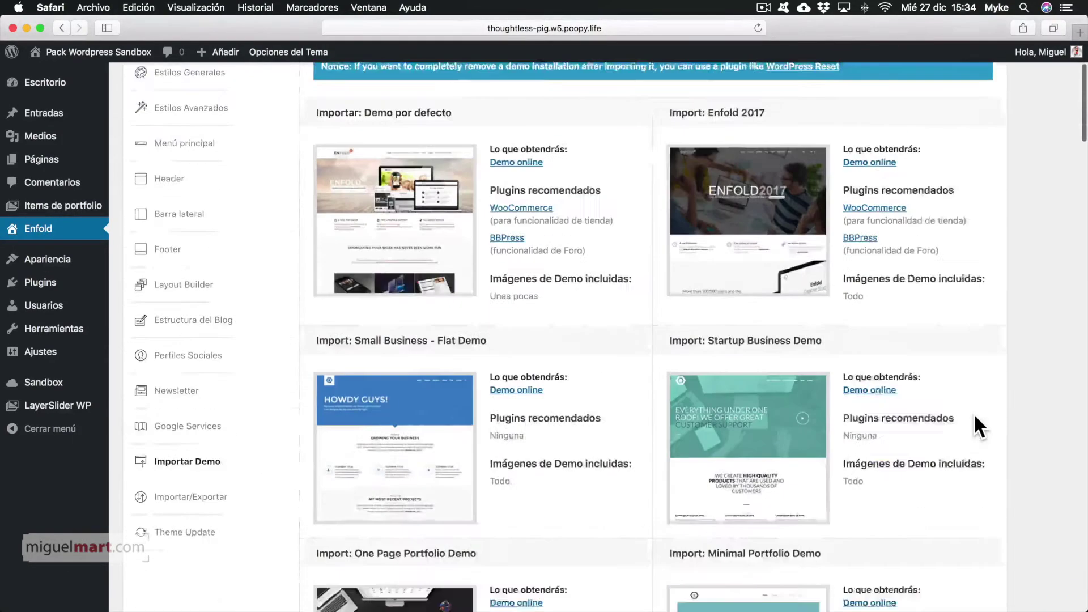
scroll(975, 418, down, 15)
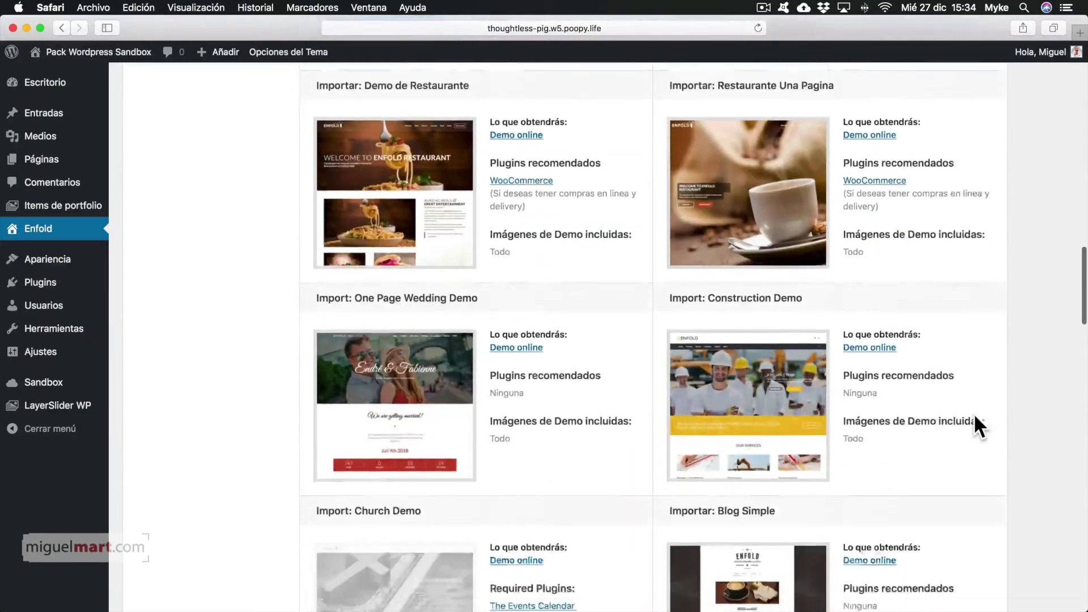
scroll(974, 413, down, 15)
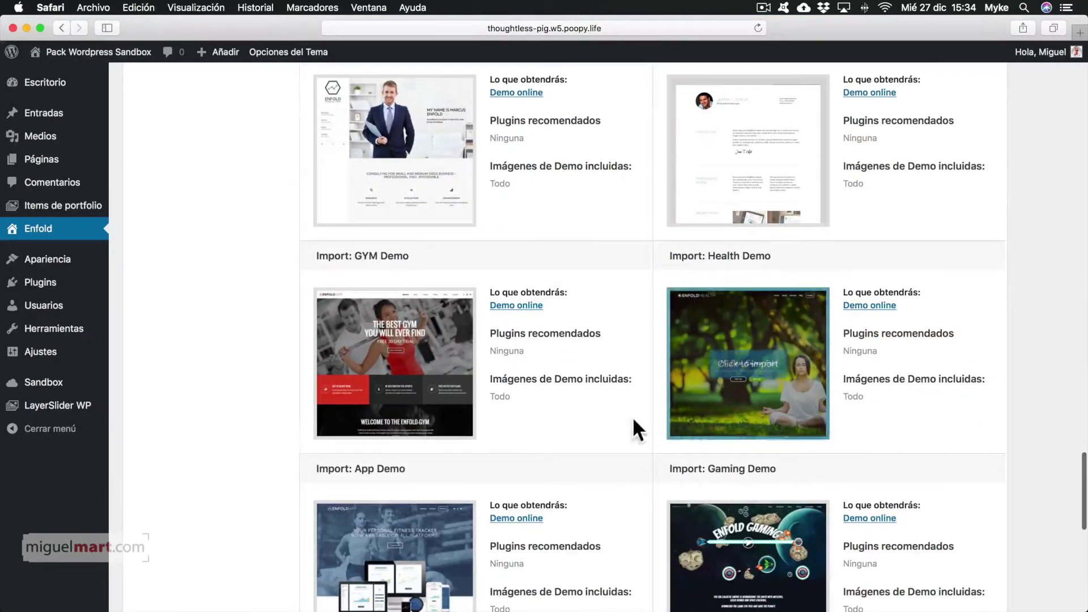
mouse_move(445, 340)
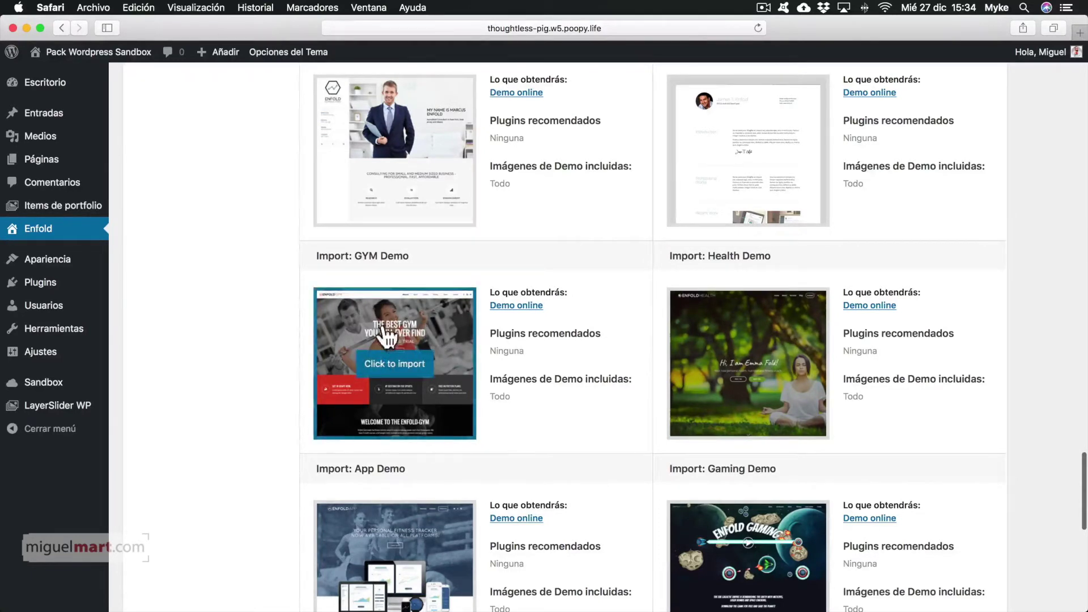
click(403, 363)
click(660, 342)
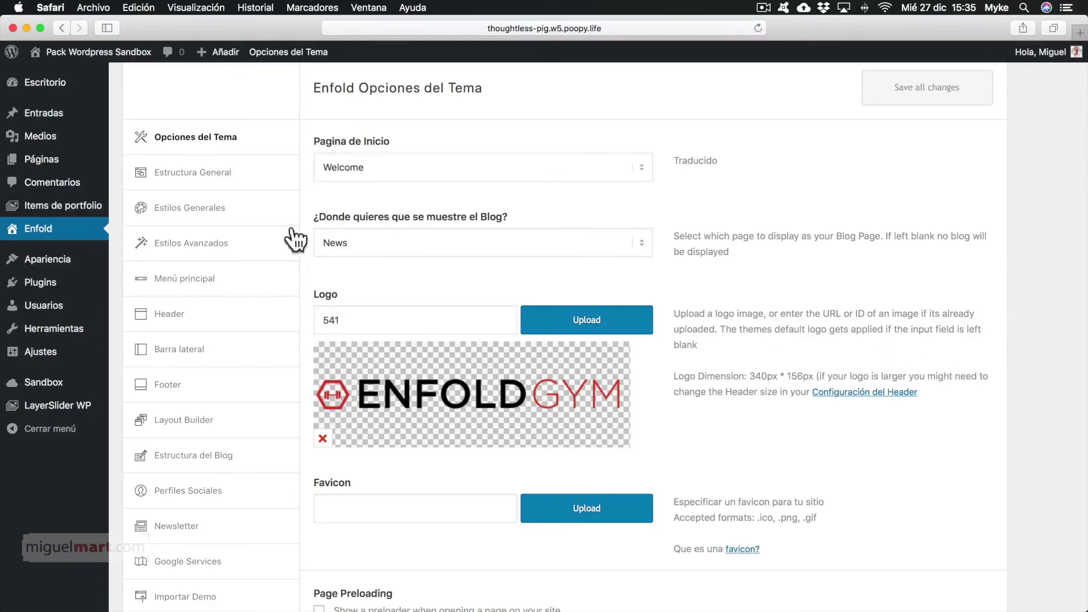
Visit the live site to see the imported ENFOLD GYM home page.
mouse_move(67, 56)
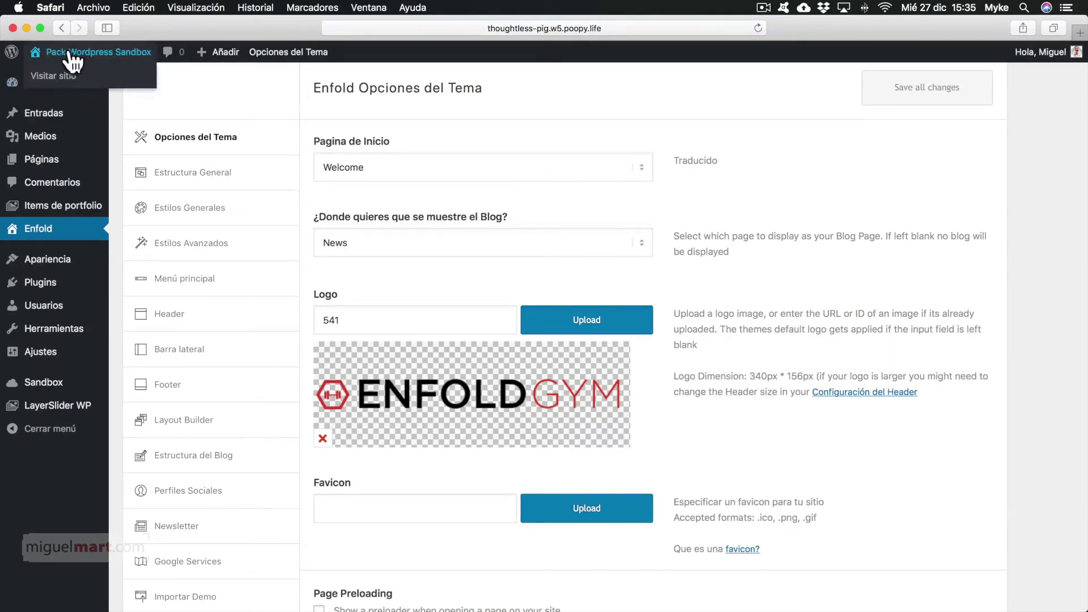
click(69, 49)
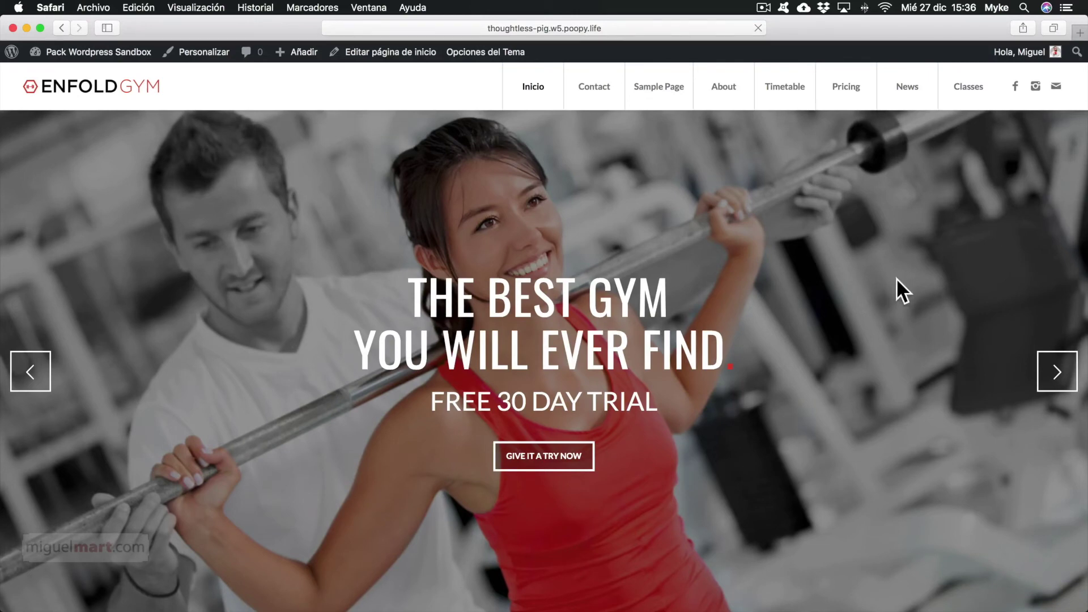
scroll(896, 278, down, 10)
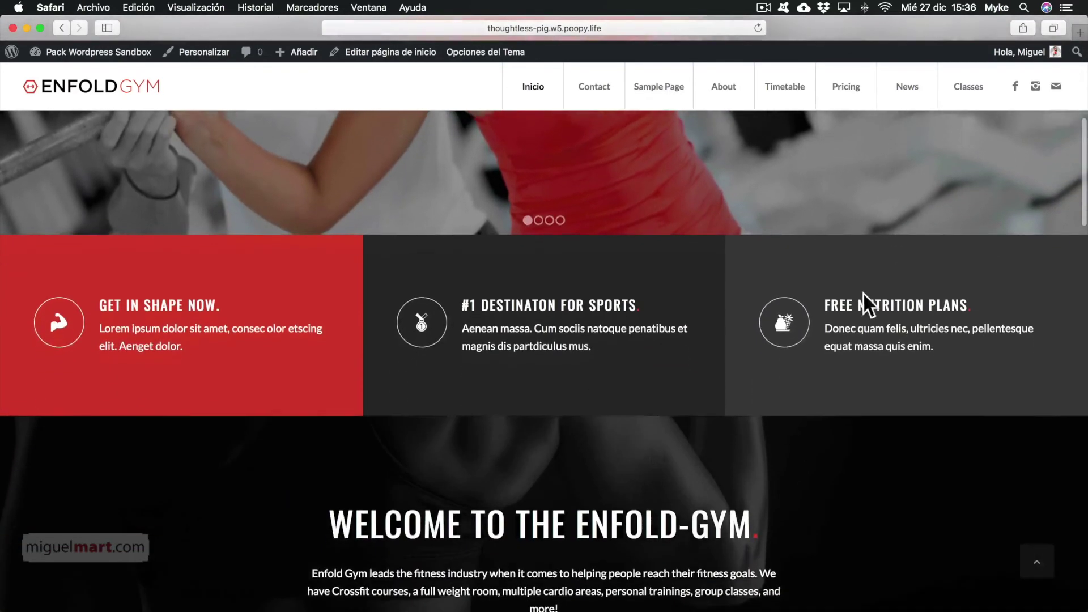
scroll(848, 323, down, 10)
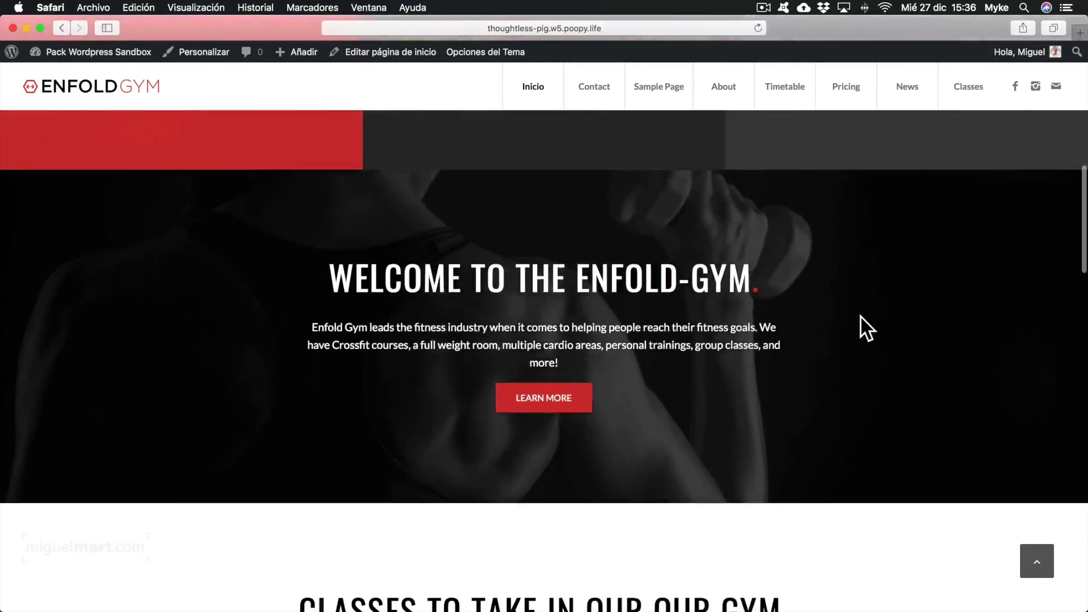
scroll(824, 322, down, 7)
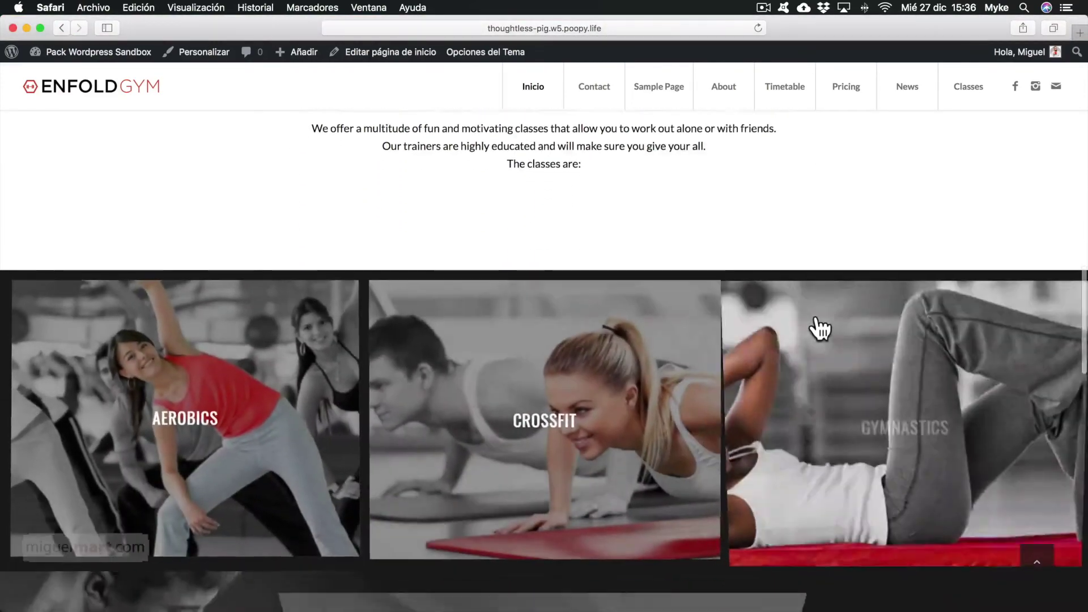
scroll(804, 411, down, 4)
scroll(381, 457, down, 4)
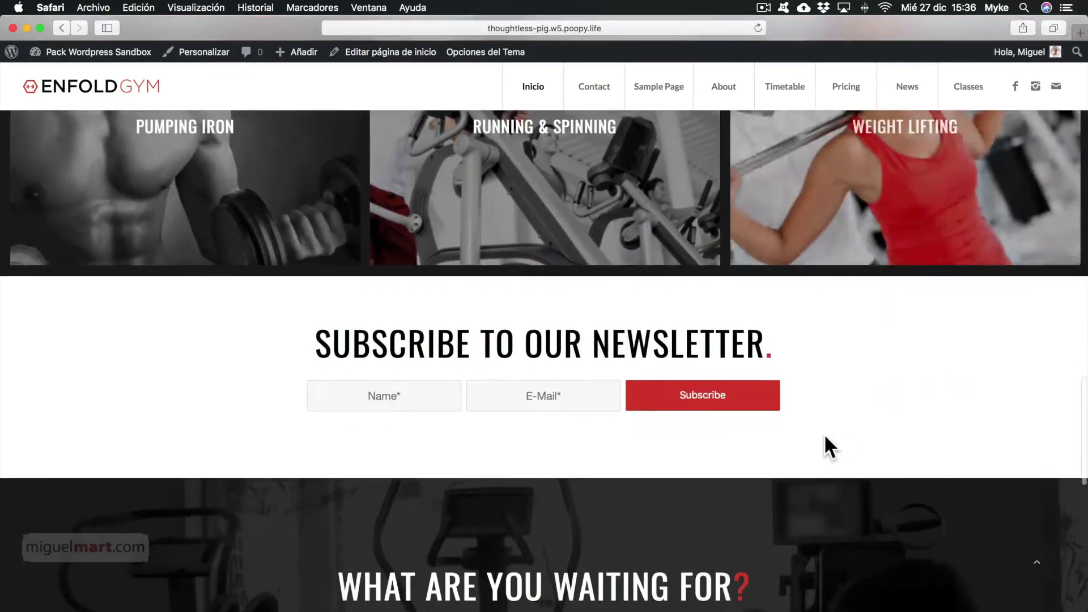
scroll(834, 449, up, 7)
scroll(720, 493, down, 13)
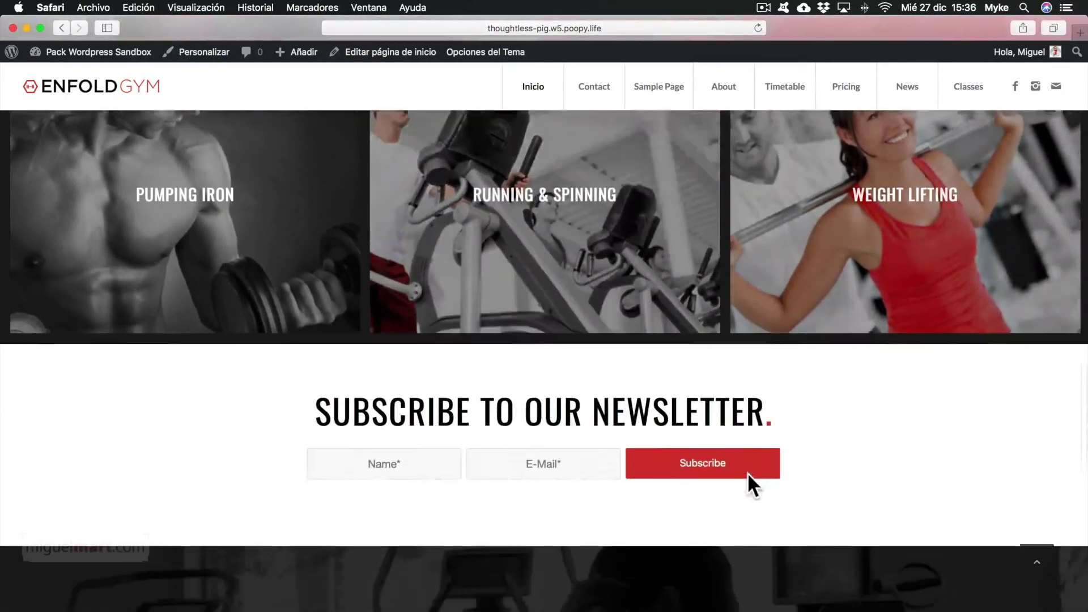
scroll(748, 474, down, 6)
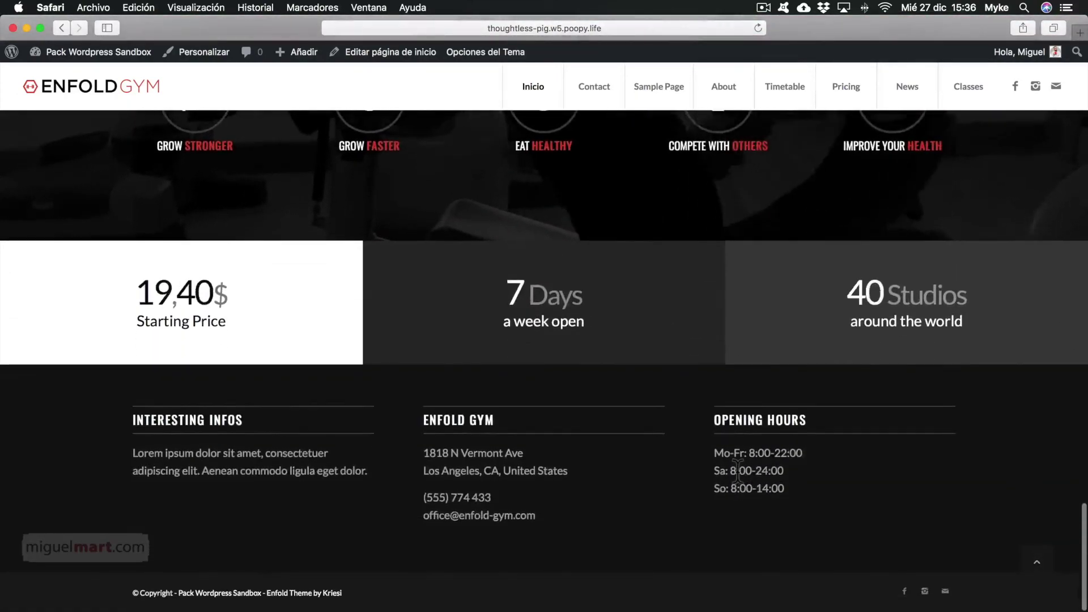
scroll(735, 470, up, 18)
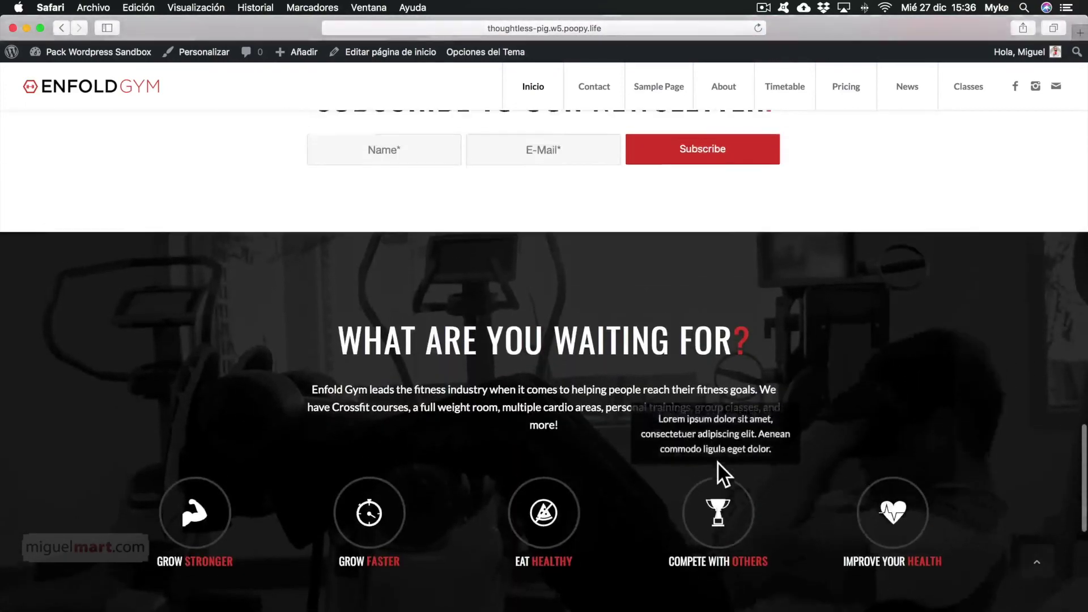
scroll(716, 461, up, 15)
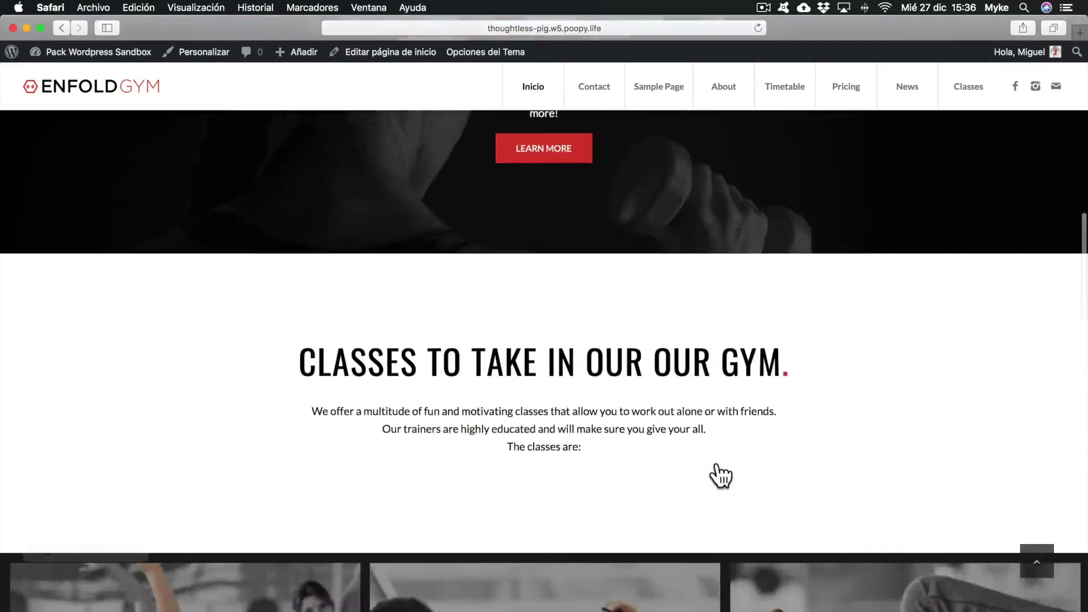